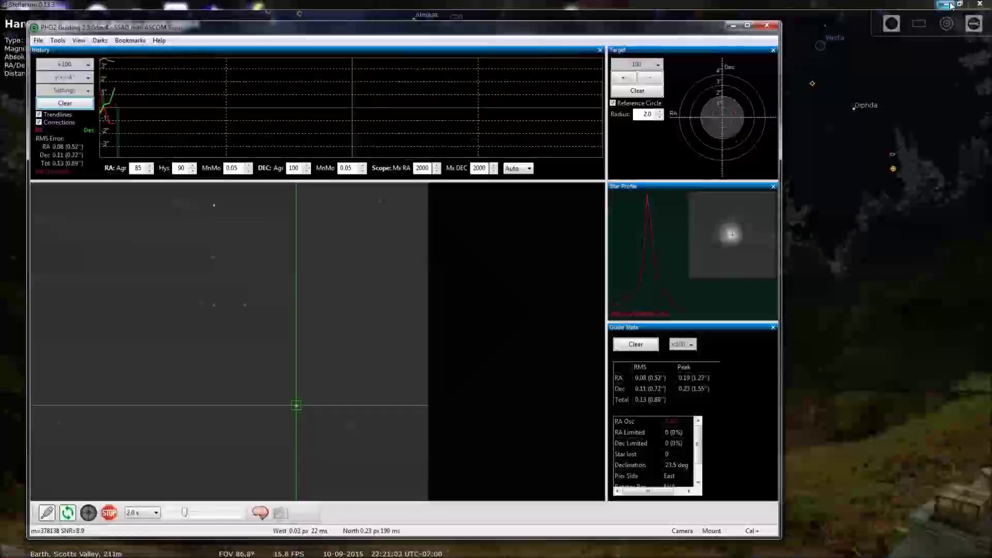
Minimize the full-screen Stellarium view, then restore it from the taskbar
left_click(947, 4)
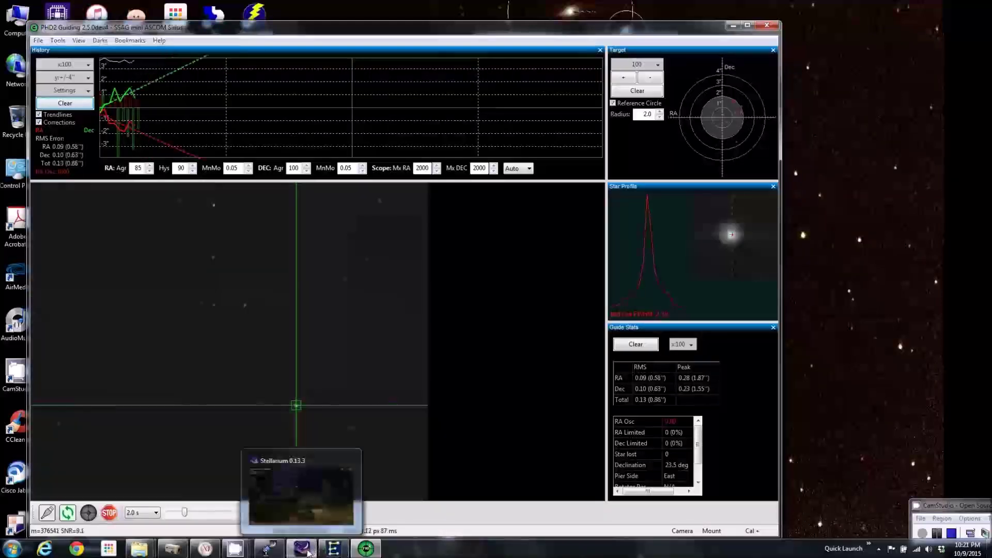
left_click(311, 549)
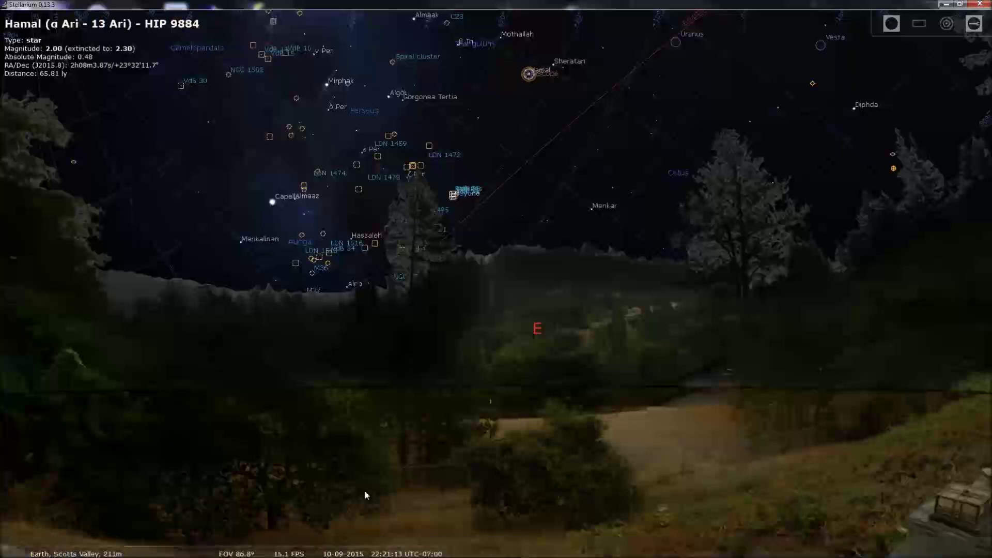
Bring Stellarium forward, then open the Astro shortcuts folder from the Explorer taskbar icon
mouse_move(268, 548)
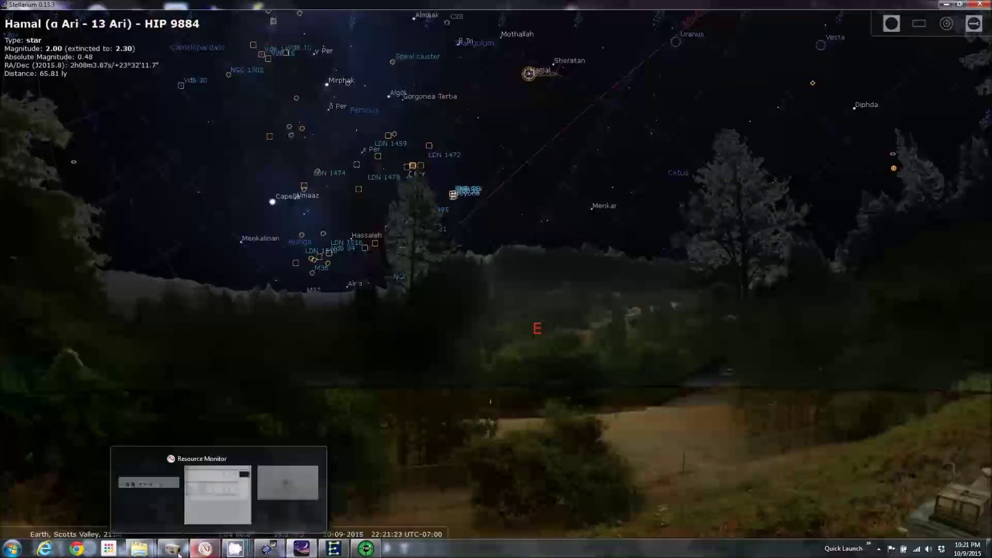
mouse_move(138, 553)
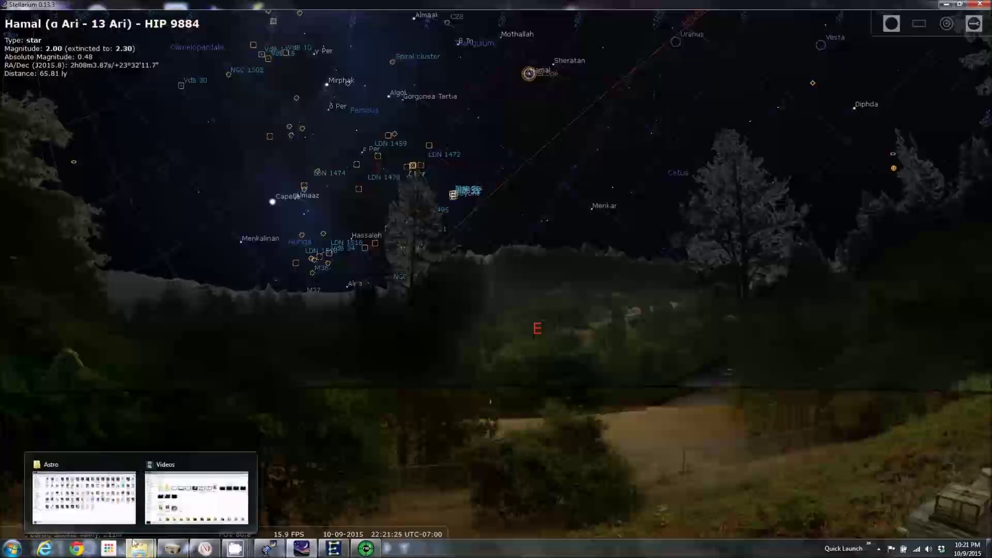
left_click(139, 549)
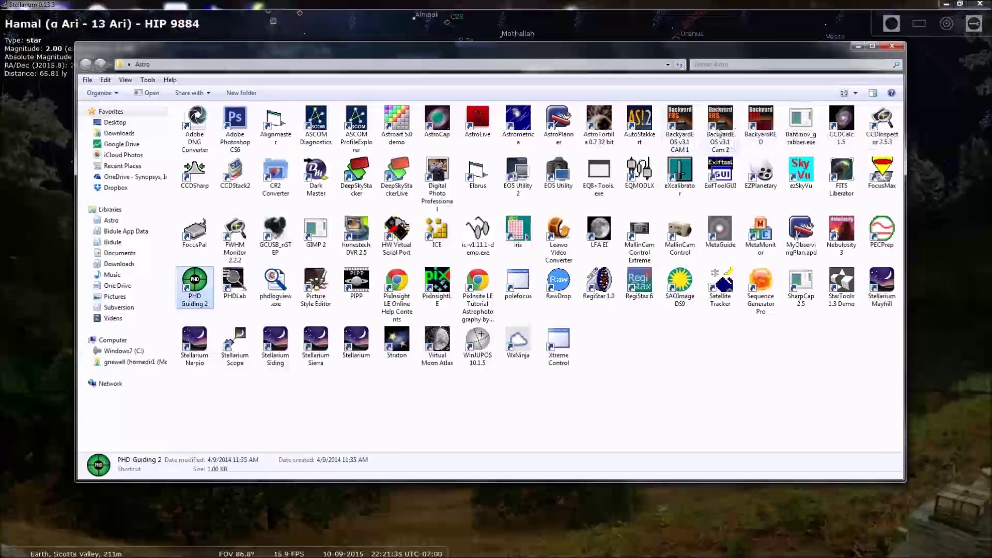
Launch the BackyardEOS v3.1 CAM 1 shortcut from the Astro folder
left_click(682, 121)
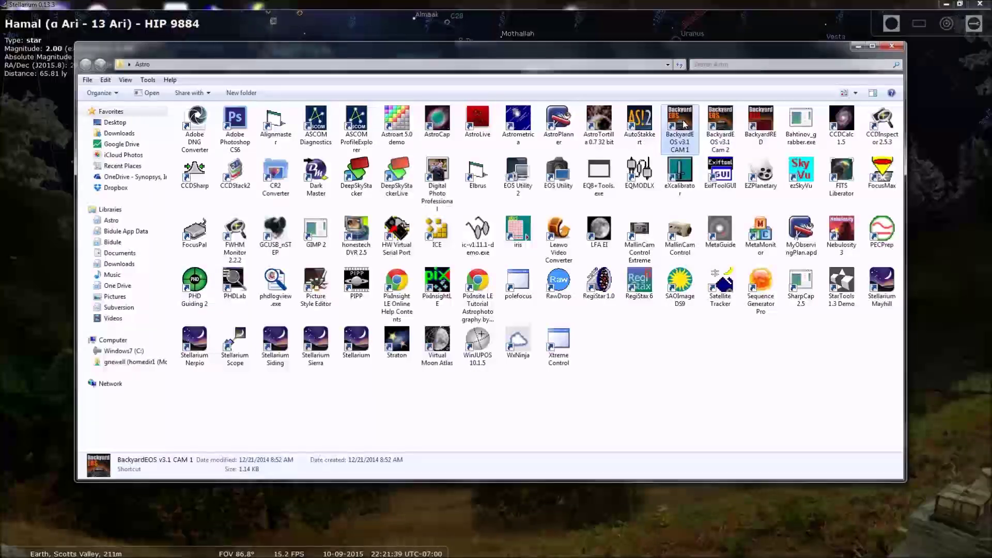
double_click(686, 144)
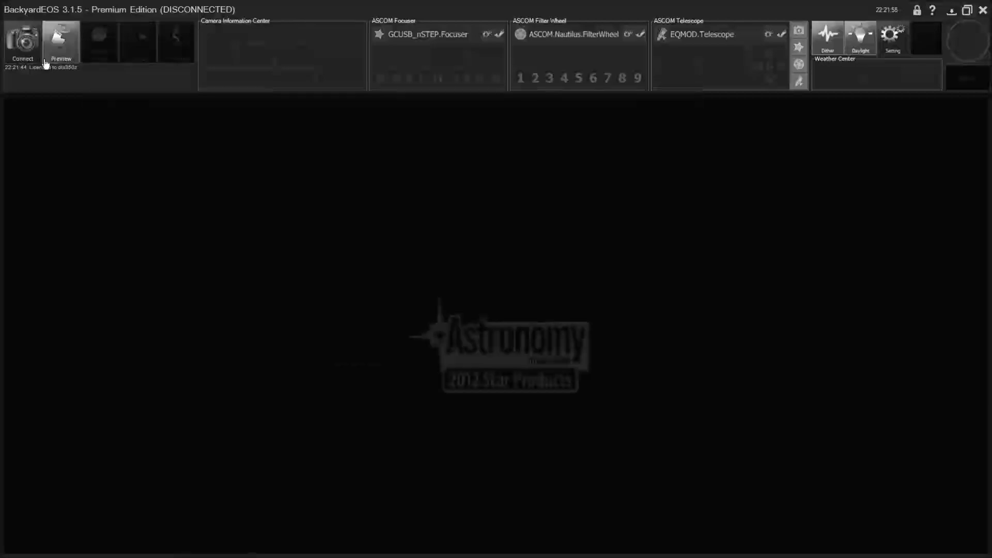
Connect the Canon EOS REBEL T3i in BackyardEOS, then return to the Astro folder
left_click(22, 48)
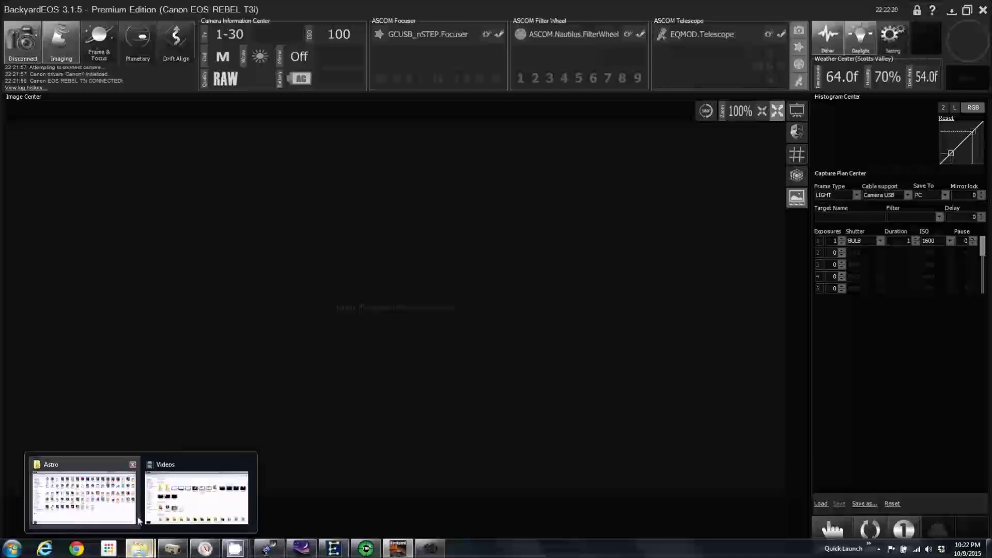
left_click(129, 514)
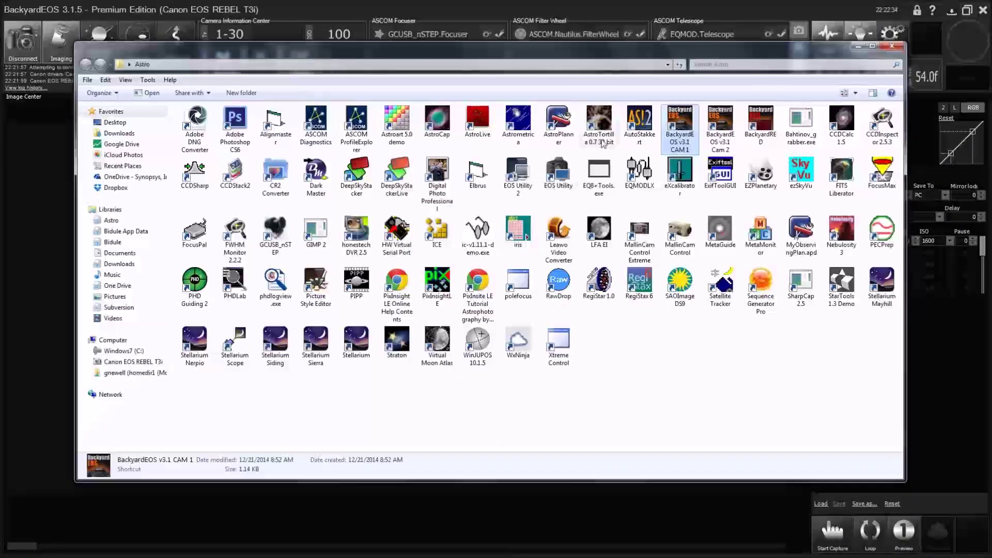
Launch AstroTortilla 0.7 32 bit from the Astro folder and expand its telescope connection list
left_click(606, 136)
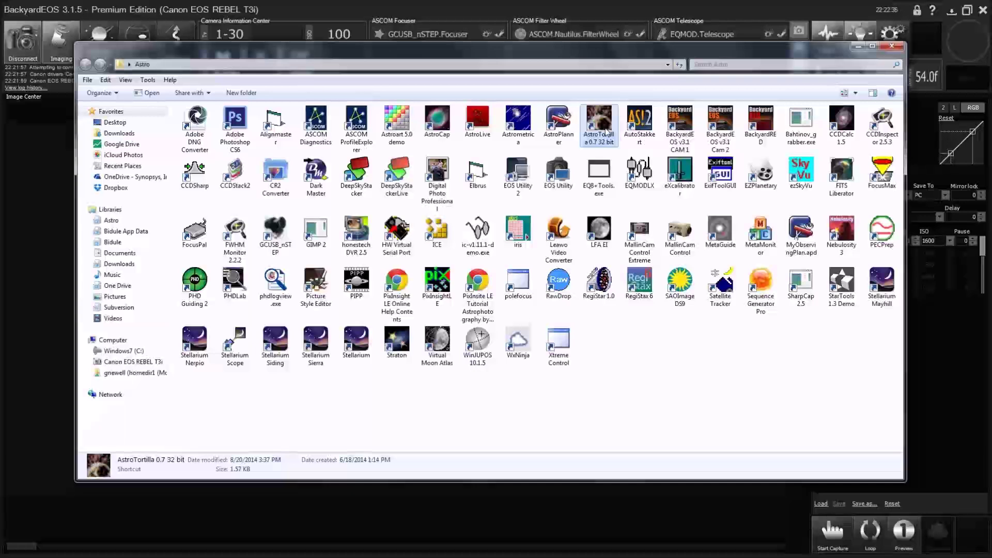
double_click(606, 134)
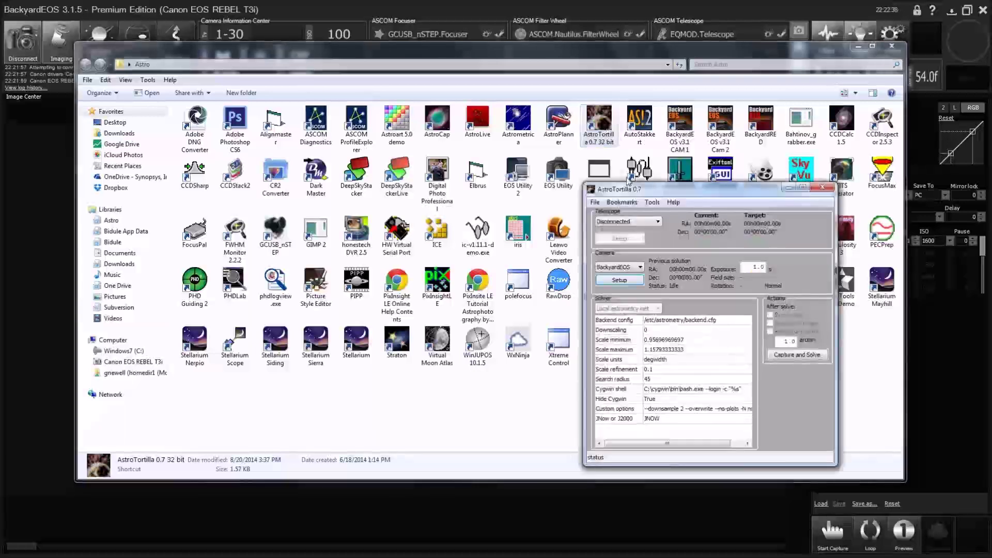
left_click(658, 222)
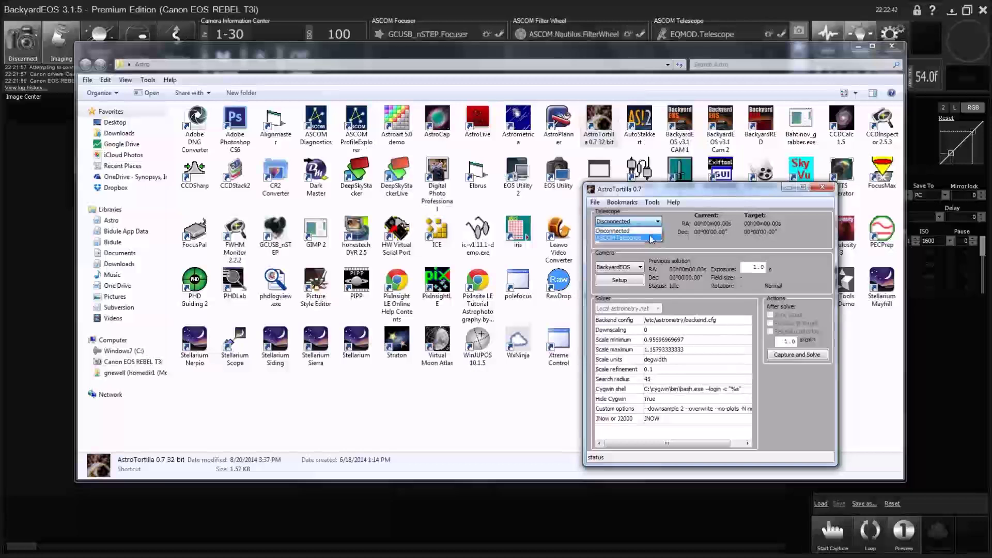
Connect the mount as ASCOM Telescope with the EQMOD HEQ5/6 driver, then open File > Load settings
left_click(652, 238)
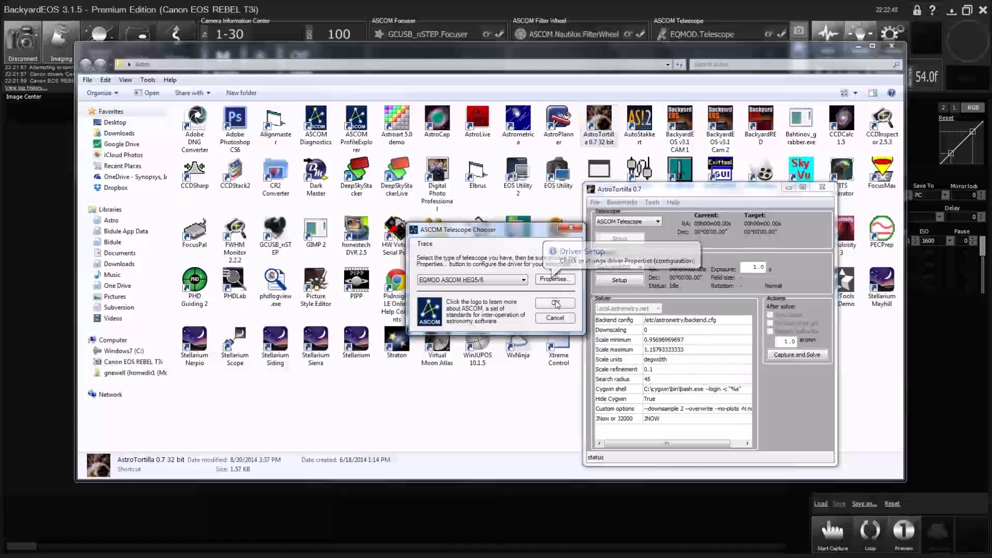
left_click(556, 303)
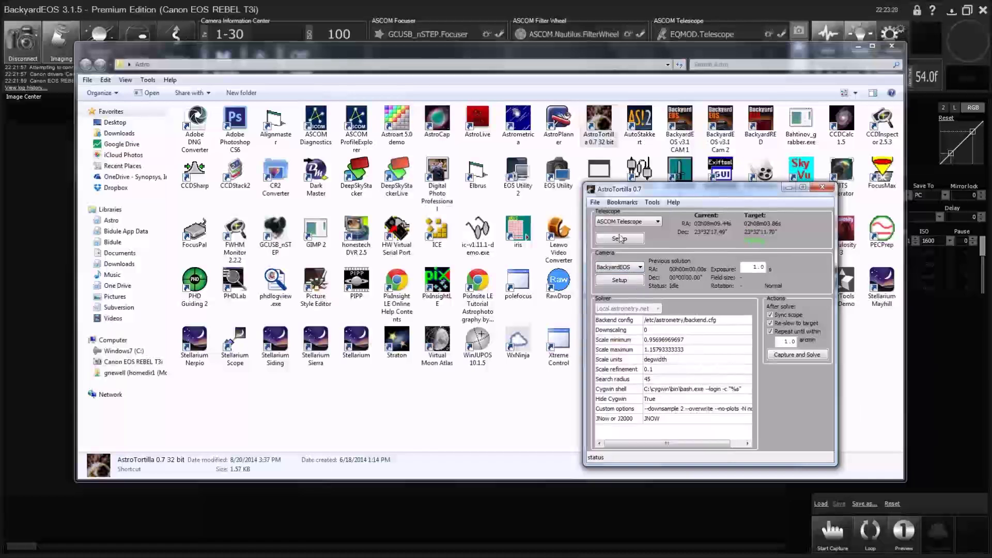
left_click(596, 203)
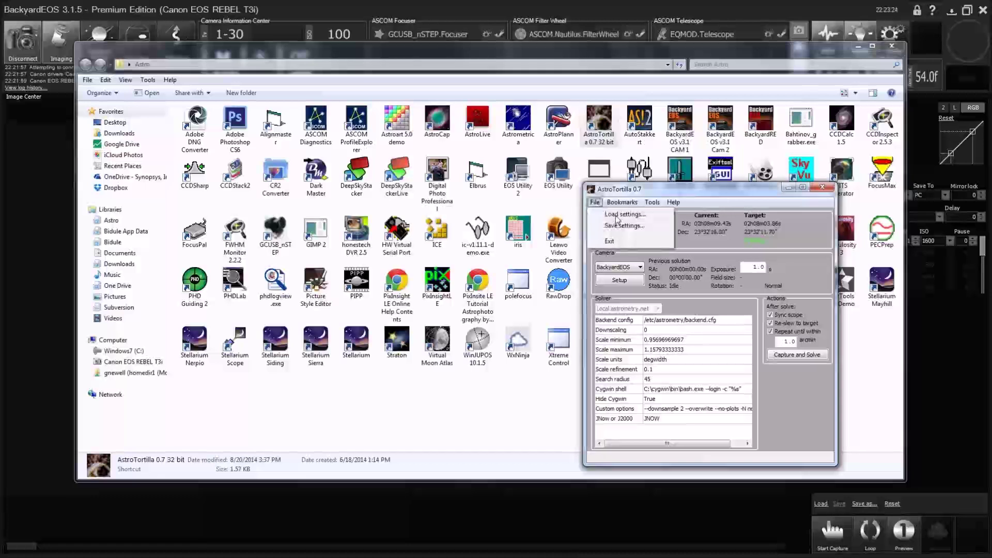
left_click(620, 214)
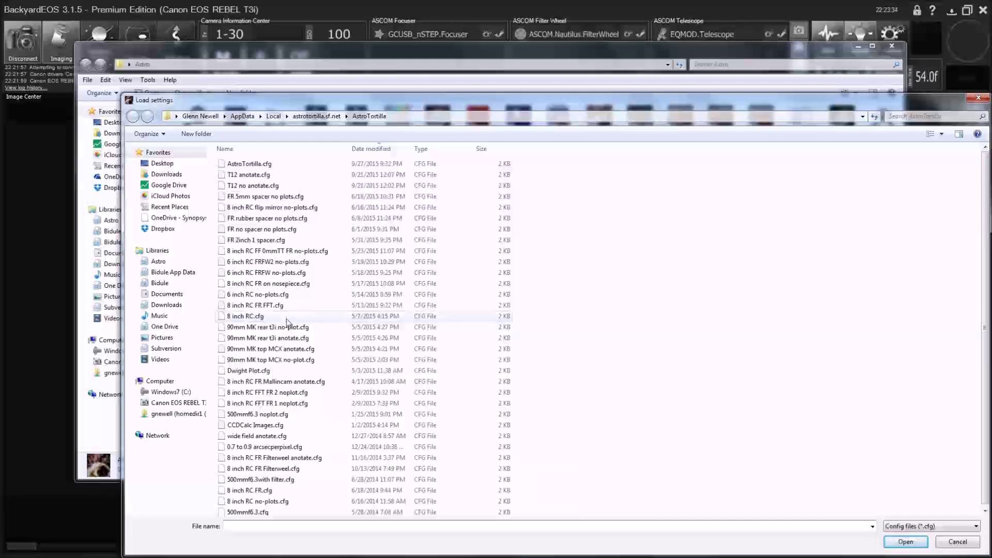
Load the 6 inch RC no-plots.cfg settings profile into AstroTortilla
left_click(280, 296)
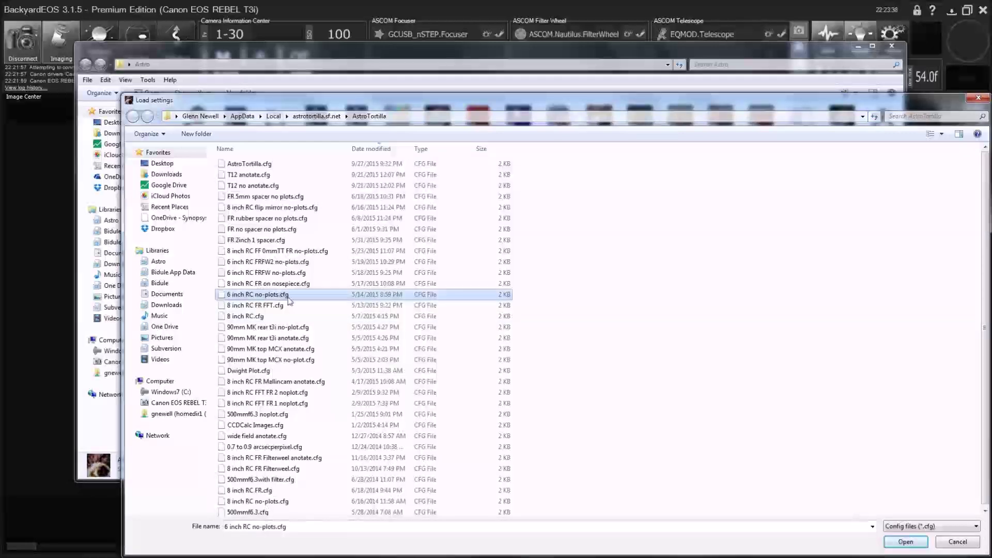
left_click(912, 546)
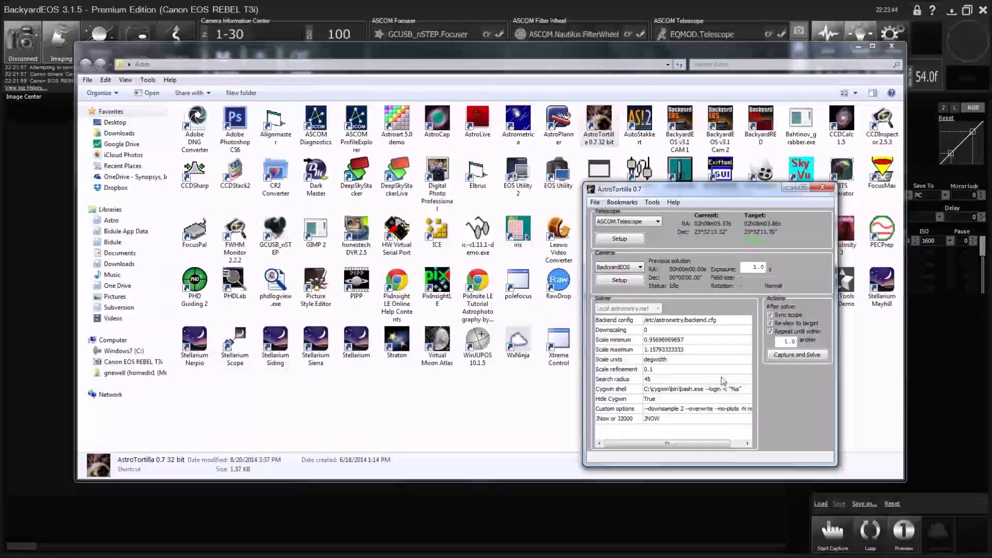
Change the Solver grid's Scale minimum to 0.5 and Scale maximum to 1.5
left_click(690, 341)
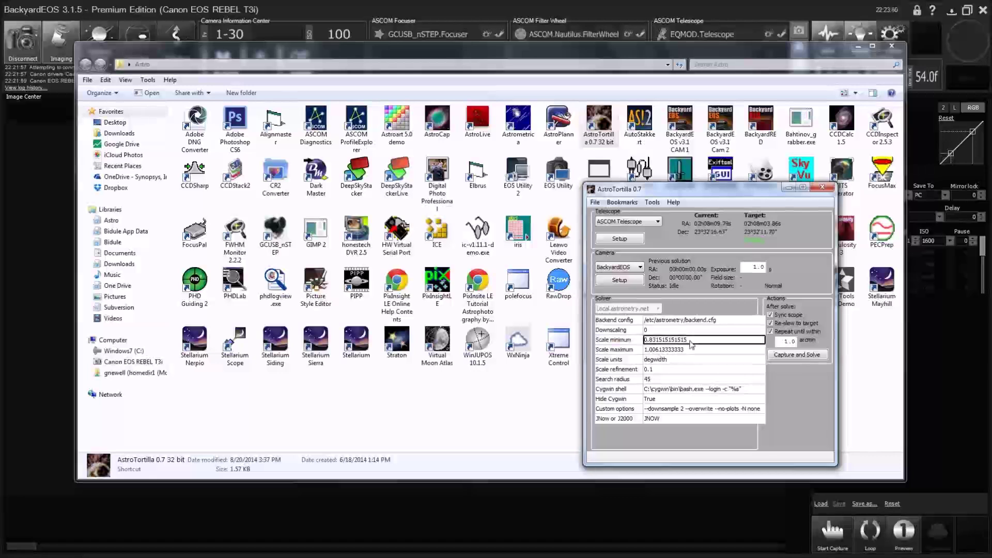
double_click(691, 341)
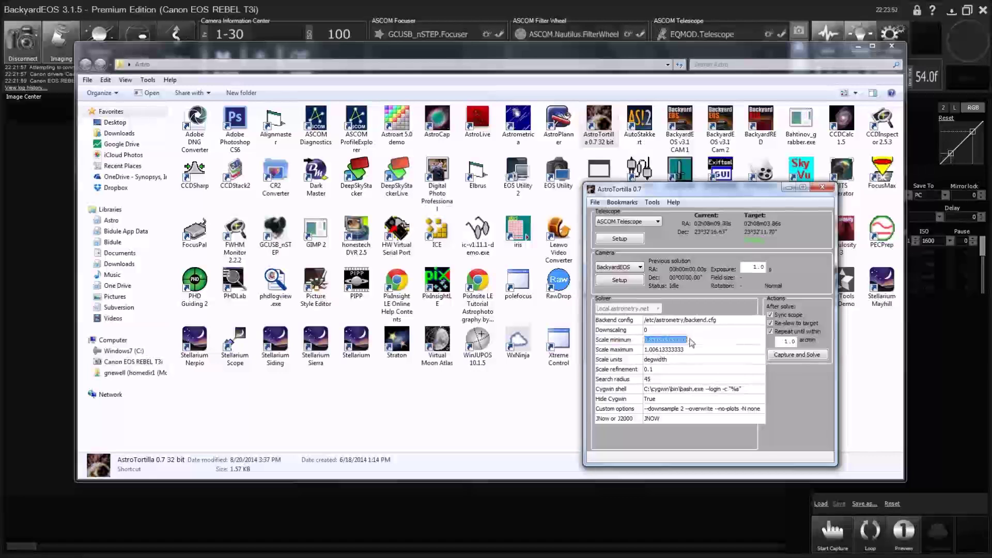
key("BackSpace")
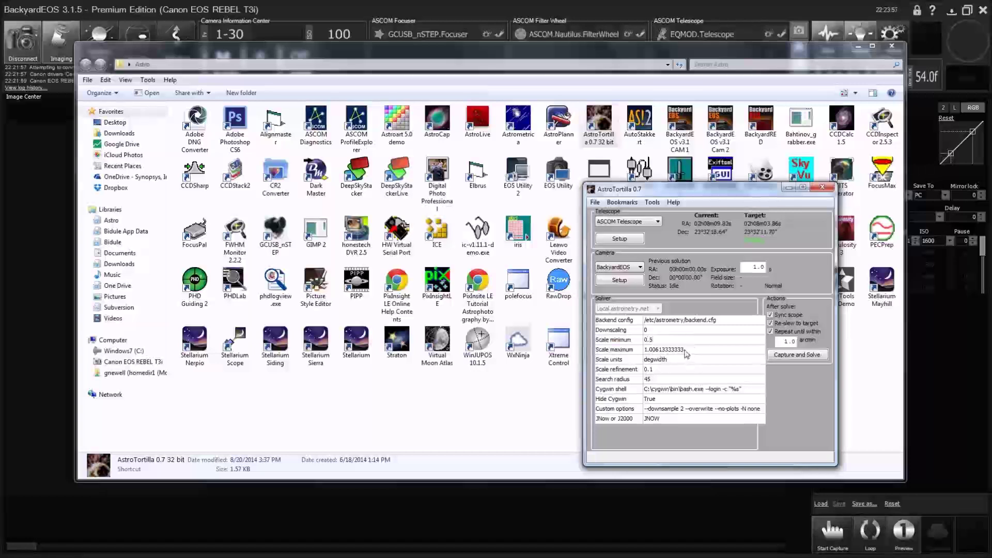
left_click(689, 351)
double_click(691, 354)
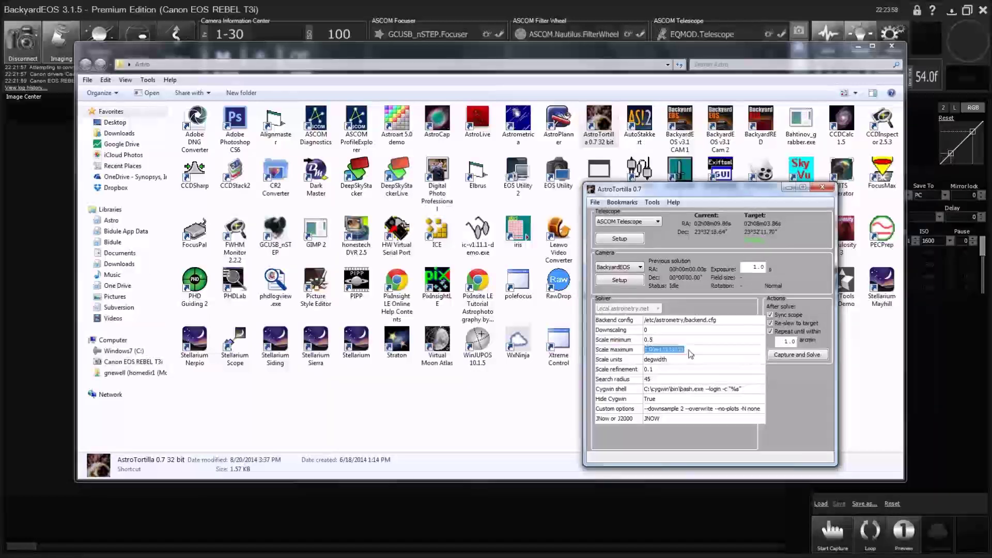
type("1.")
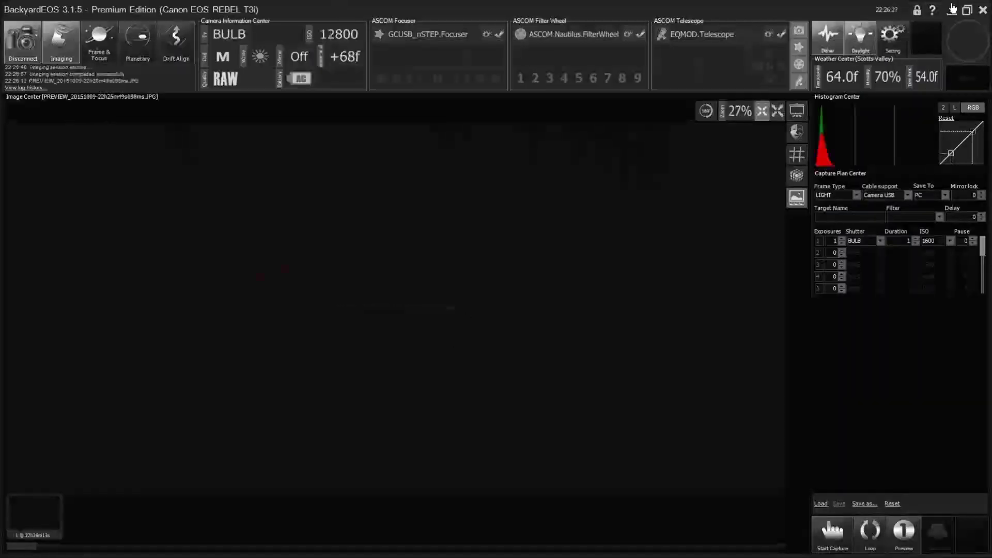
Minimize BackyardEOS to reveal Stellarium showing the Andromeda Galaxy (M 31)
left_click(952, 10)
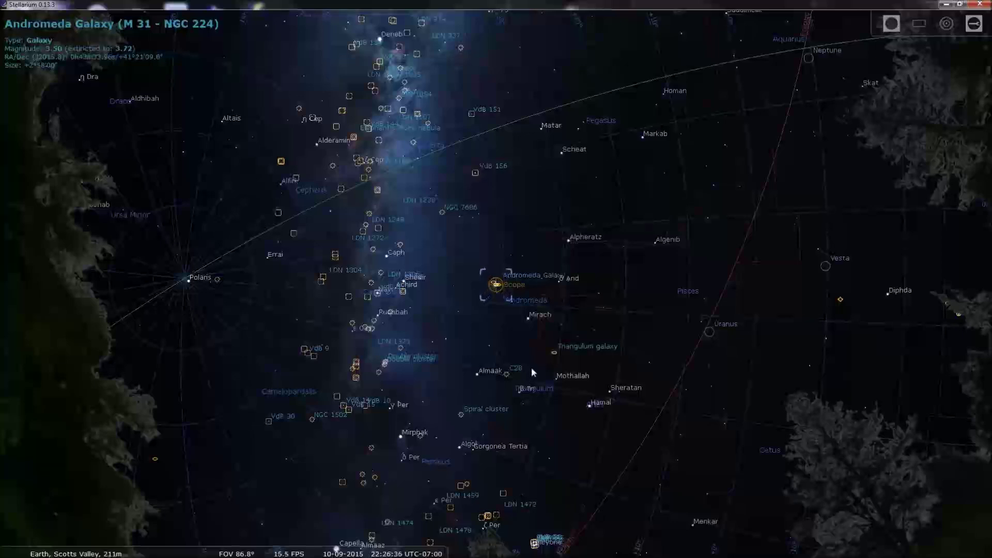
Pan the sky, then search for Deneb in Find Object, fixing the 'denab' typo, and centre on it
left_click_drag(530, 368, 489, 387)
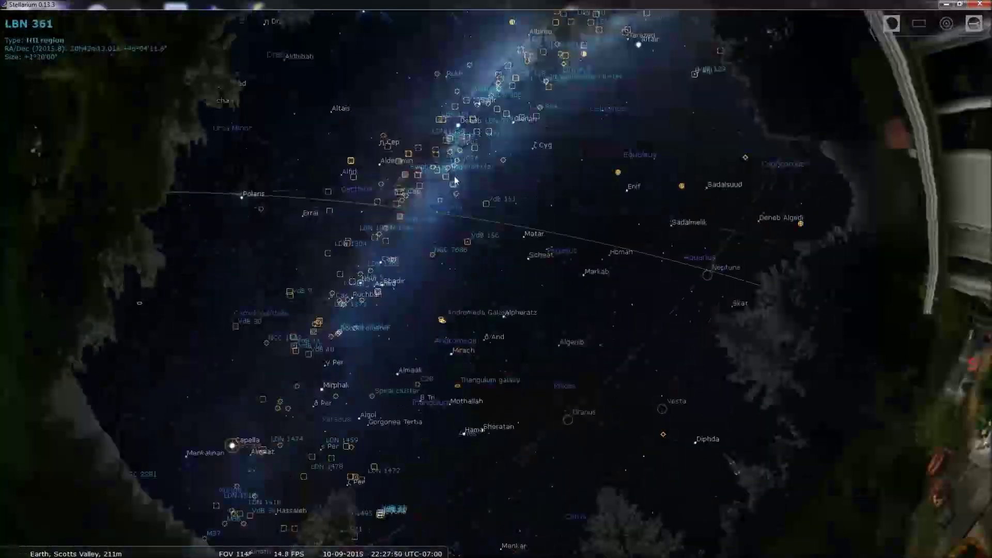
key("ctrl+f")
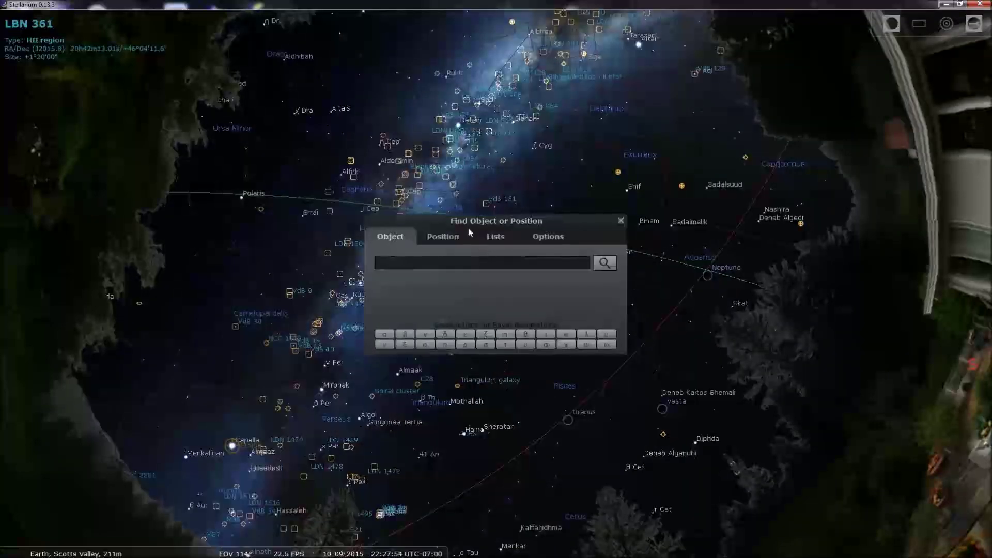
left_click(433, 262)
type("dena")
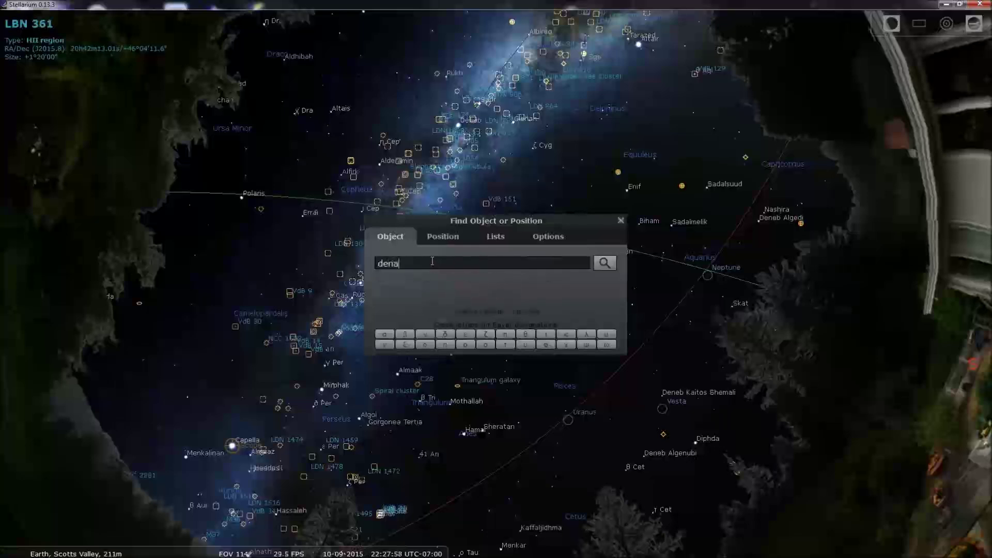
type("b")
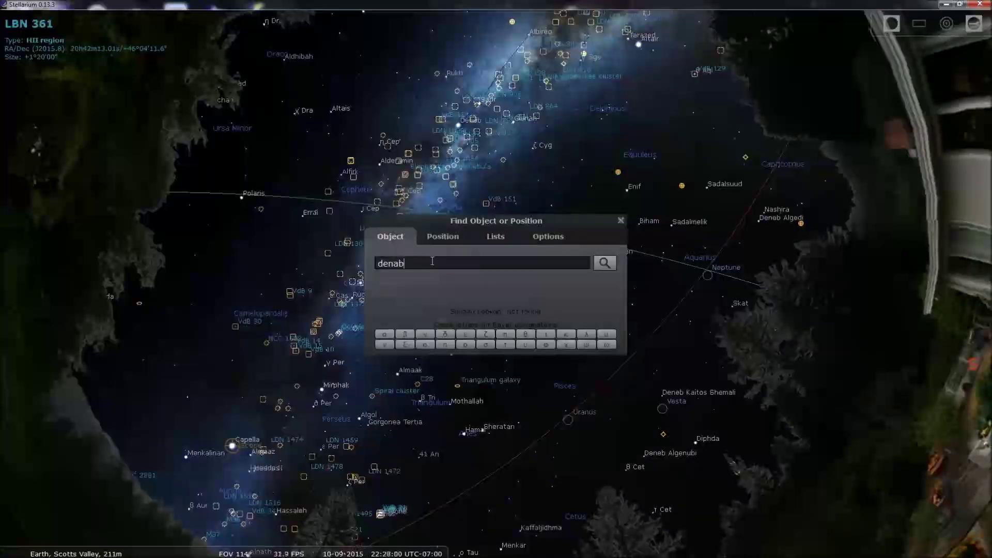
key("BackSpace")
key("BackSpace")
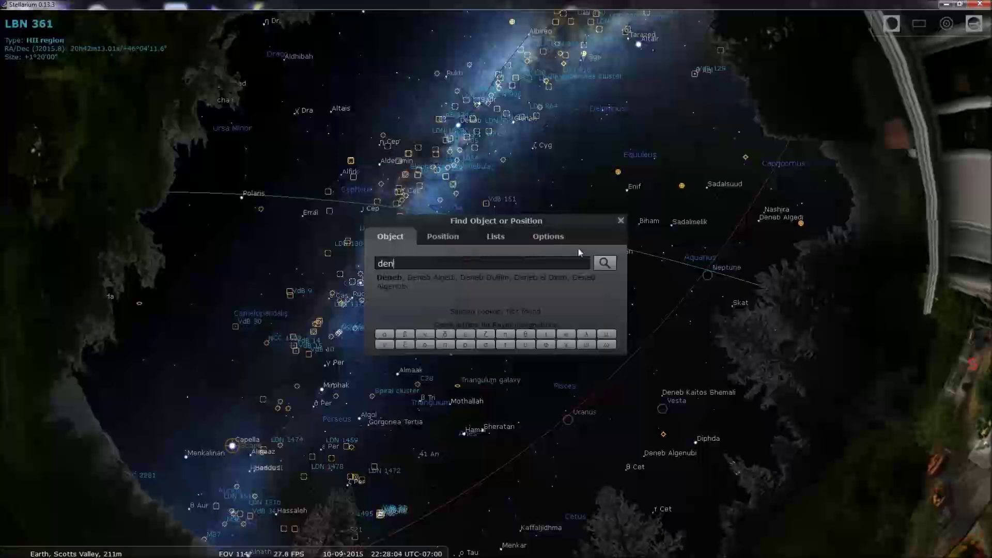
left_click(598, 261)
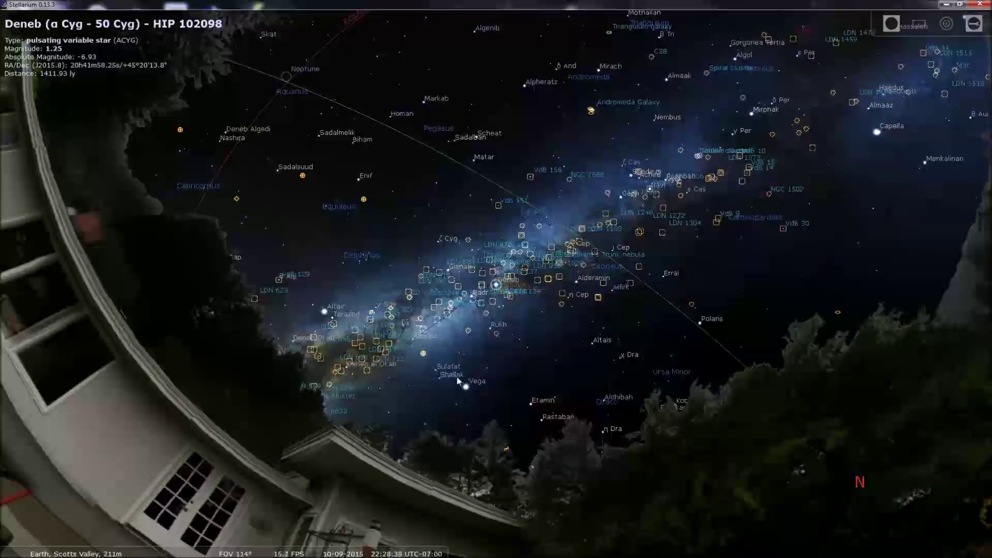
Select Vega in Stellarium and bring the Canon EOS REBEL T3i camera window back up
left_click(468, 389)
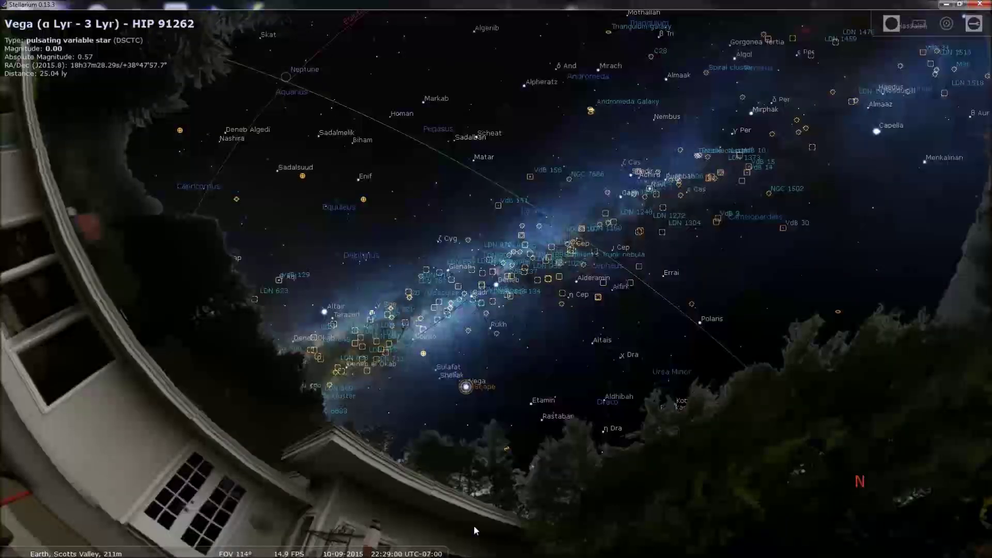
mouse_move(471, 555)
mouse_move(434, 551)
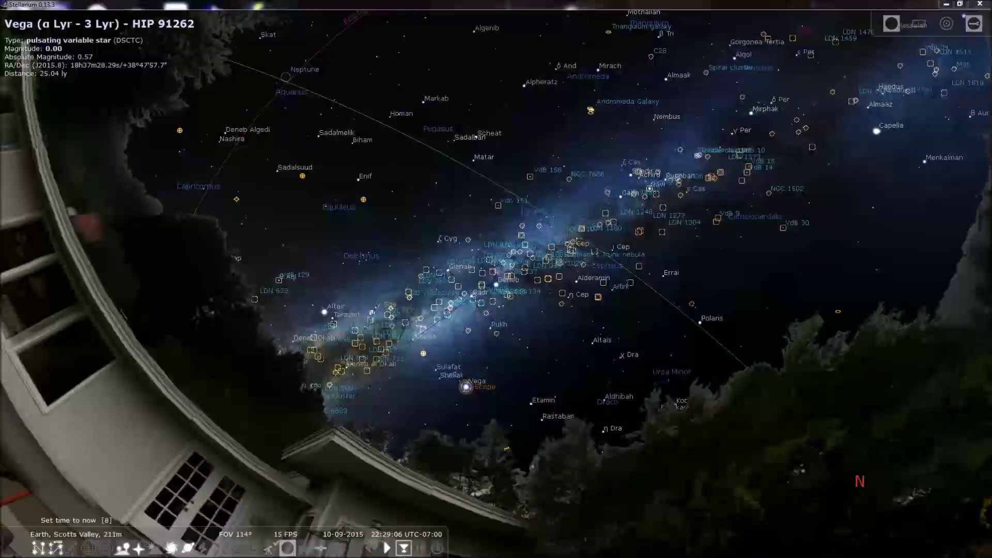
left_click(398, 549)
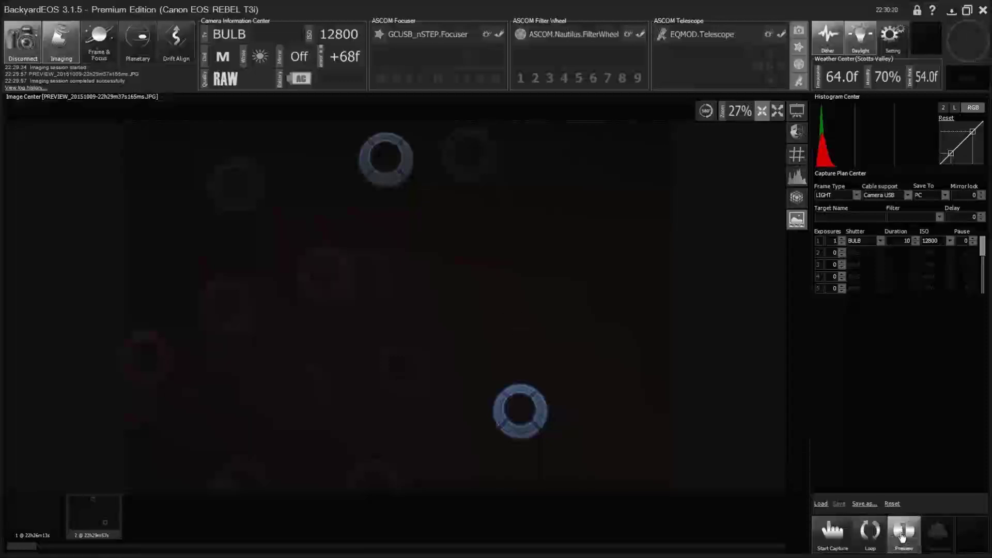
Shoot a 10-second ISO 12800 preview to check the star focus
left_click(902, 536)
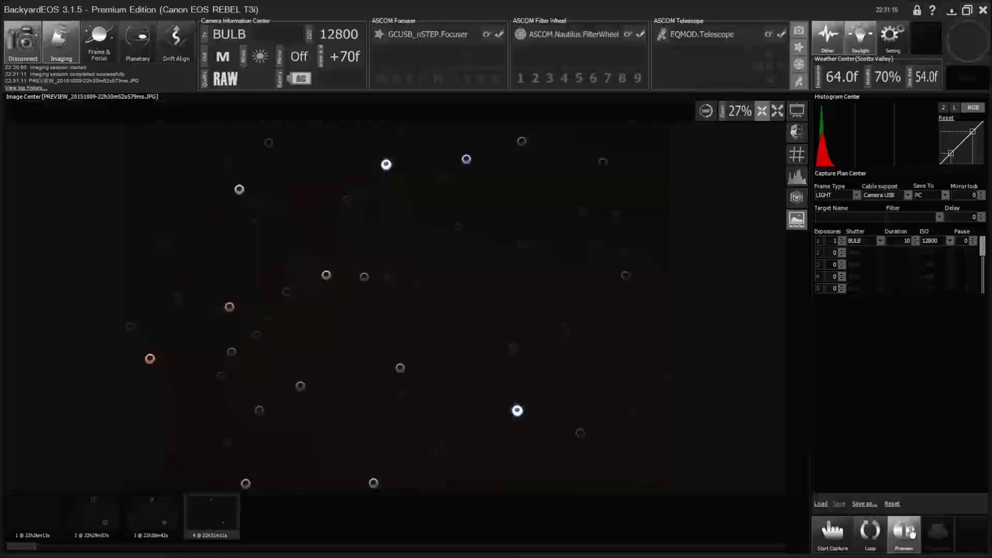
Capture two more star-field previews, then bring AstroTortilla to the front
left_click(911, 533)
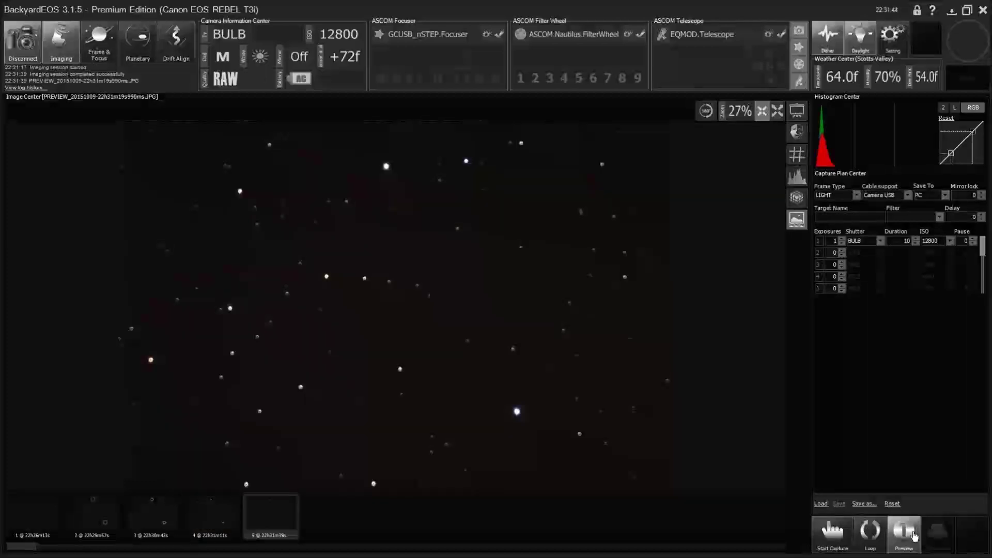
left_click(908, 539)
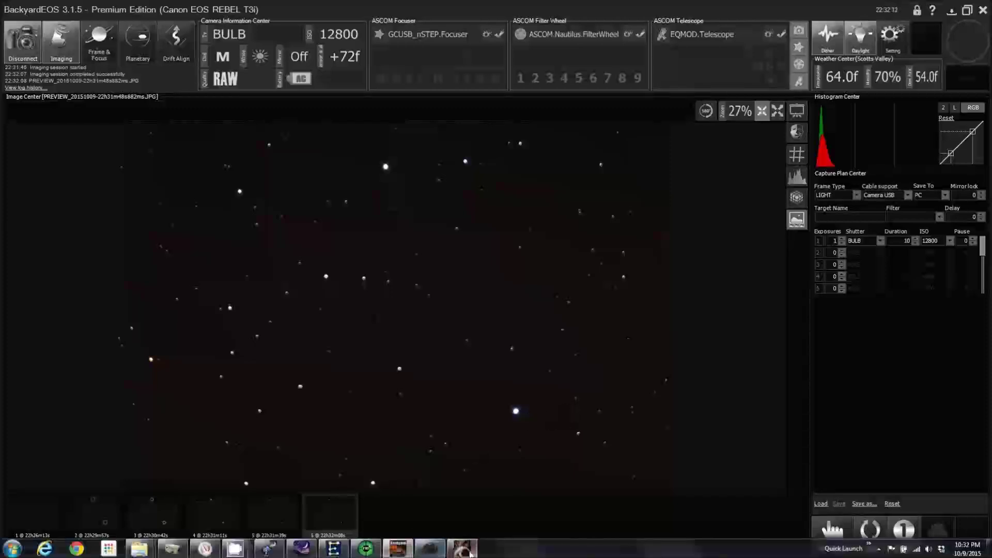
left_click(471, 552)
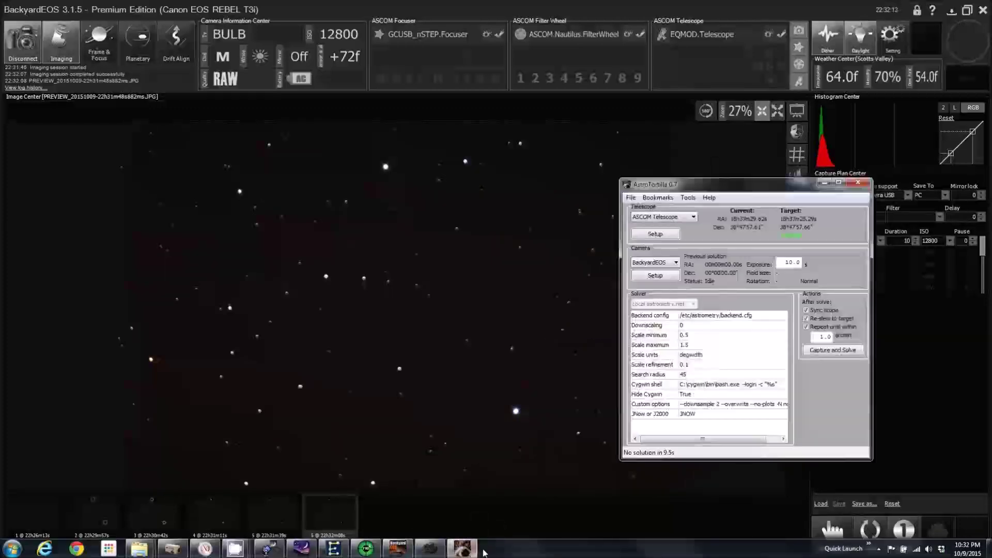
Run Capture and Solve until the field solves in 34.1 s, scale refined to 0.832–1.007
left_click(841, 351)
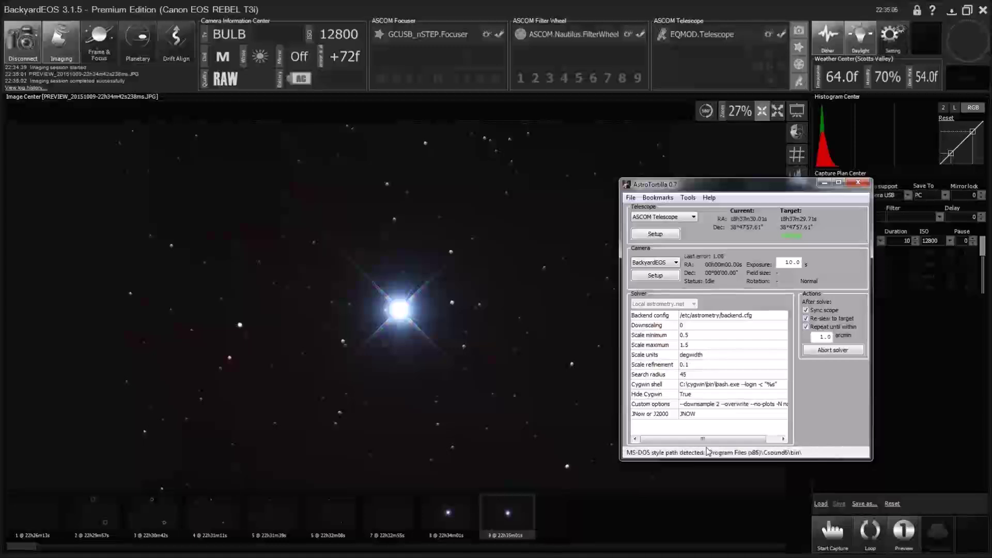
mouse_move(553, 541)
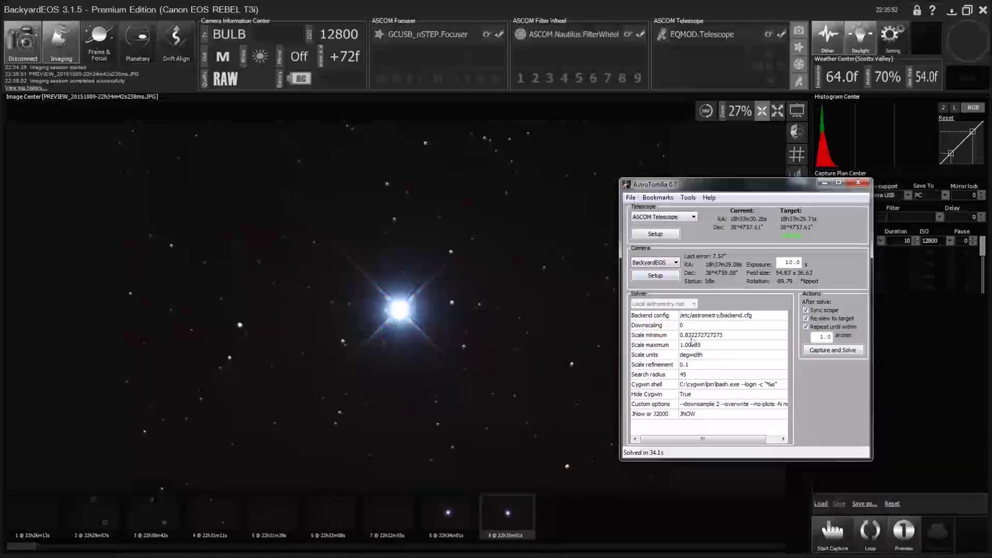
left_click(632, 198)
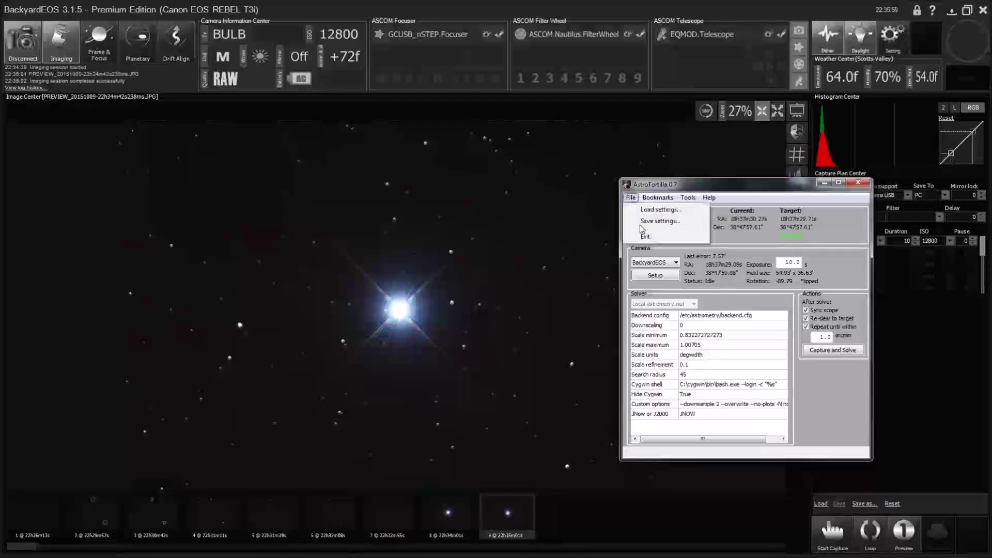
Save the solver settings over '6 inch RC no-plots.cfg' and switch to MallinCam MCXTreme
left_click(645, 221)
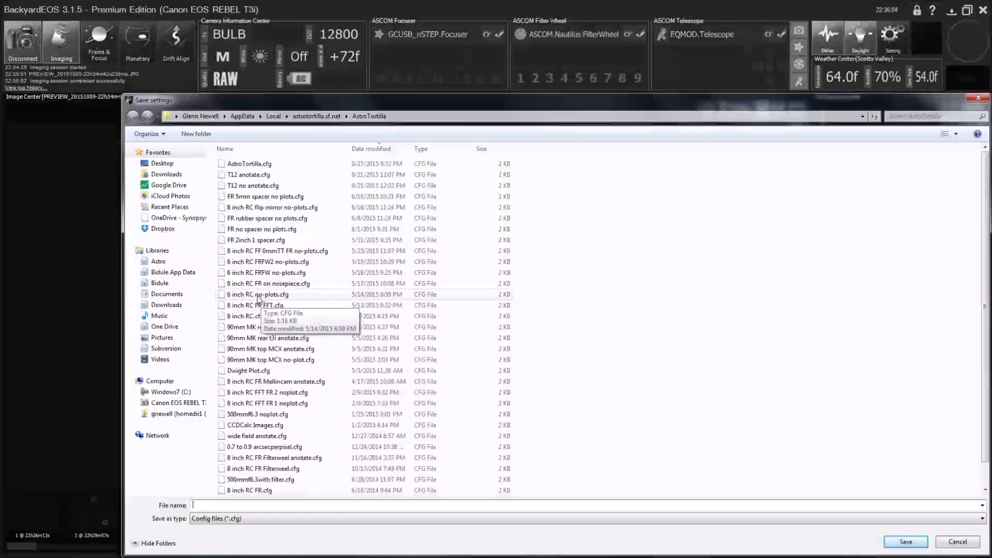
left_click(259, 295)
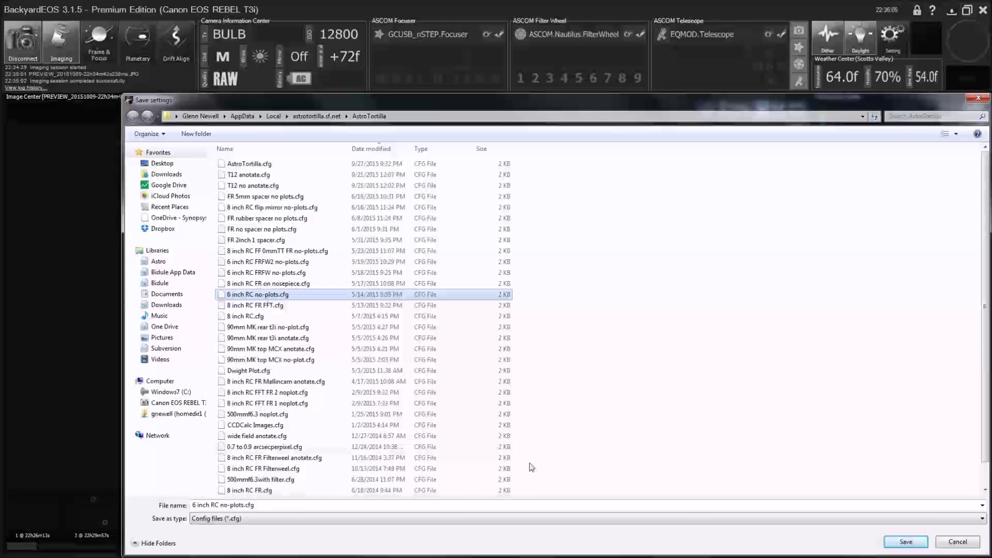
left_click(906, 542)
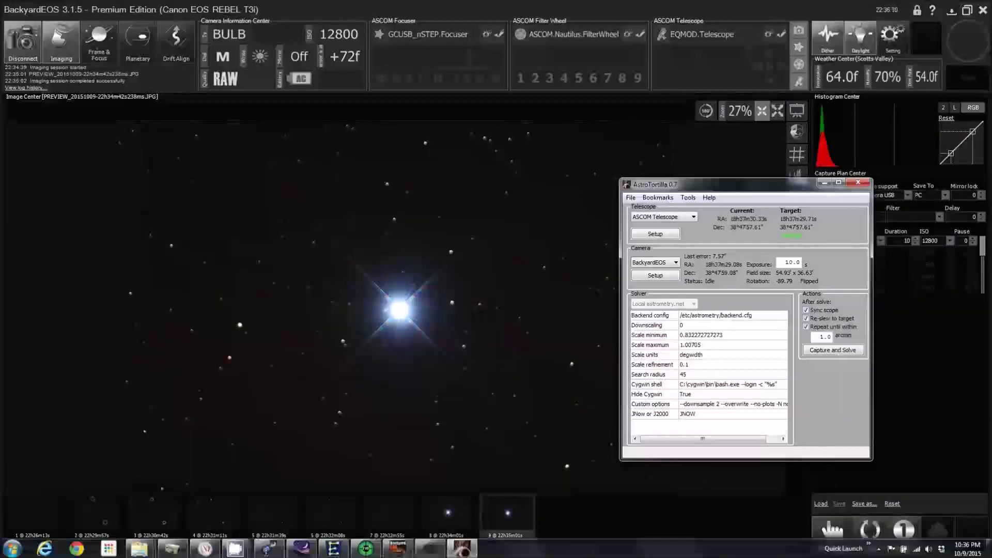
mouse_move(214, 552)
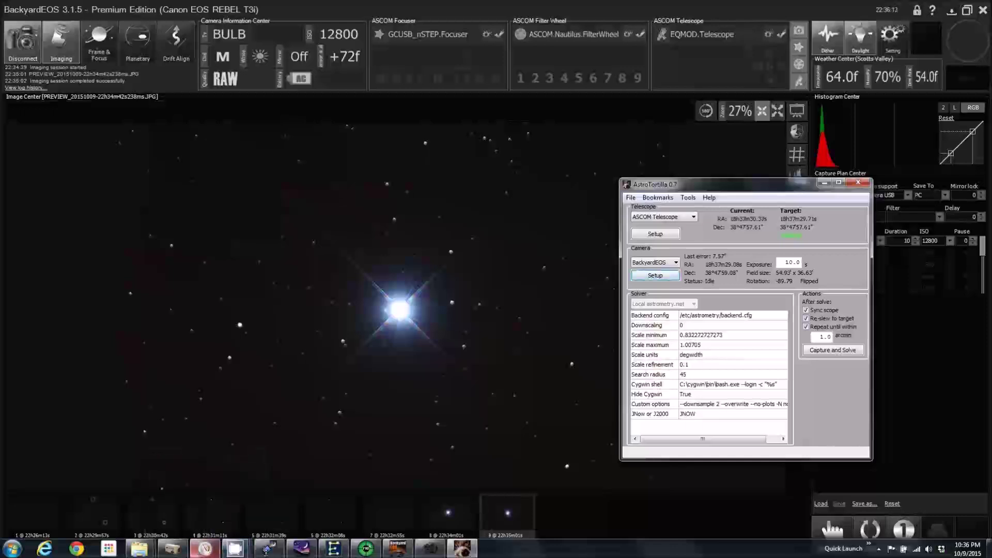
left_click(177, 552)
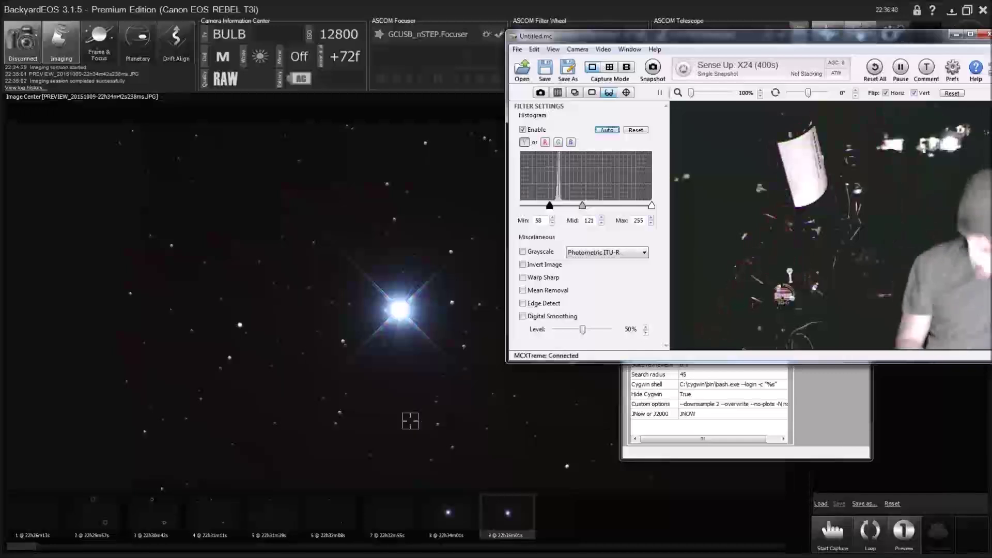
Bring BackyardEOS's latest star-field preview back in front of the MallinCam window
left_click(304, 5)
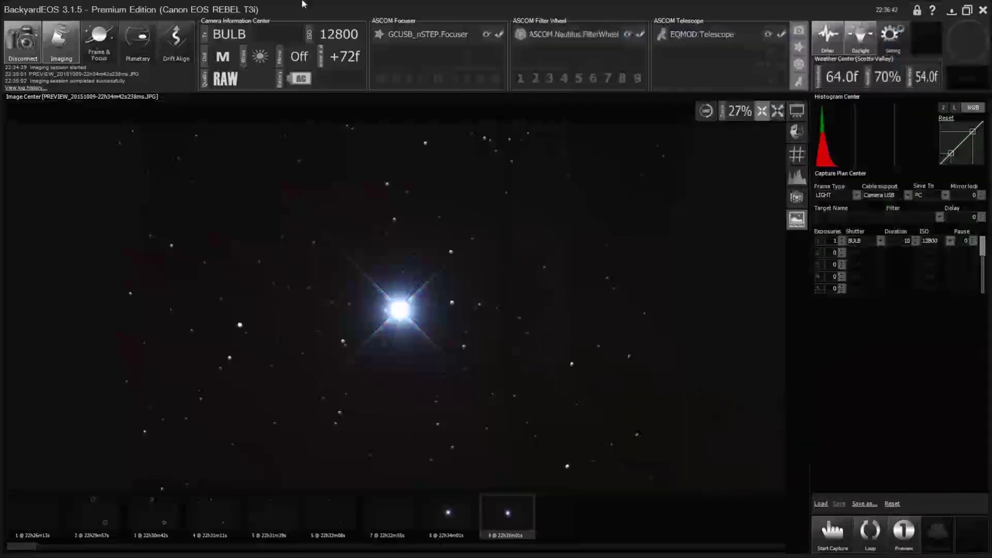
Start Frame & Focus live view and toggle 5x magnification on the star
left_click(104, 46)
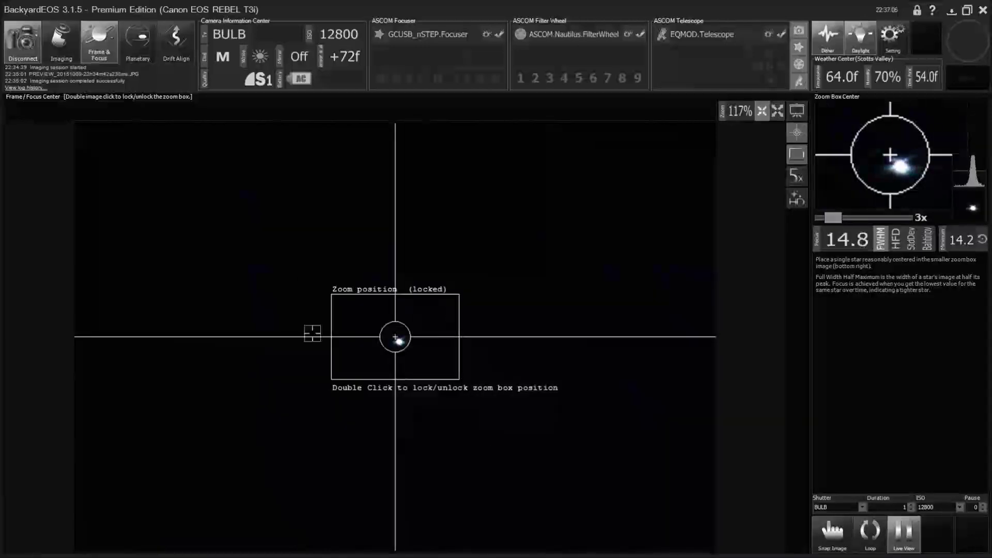
left_click(796, 178)
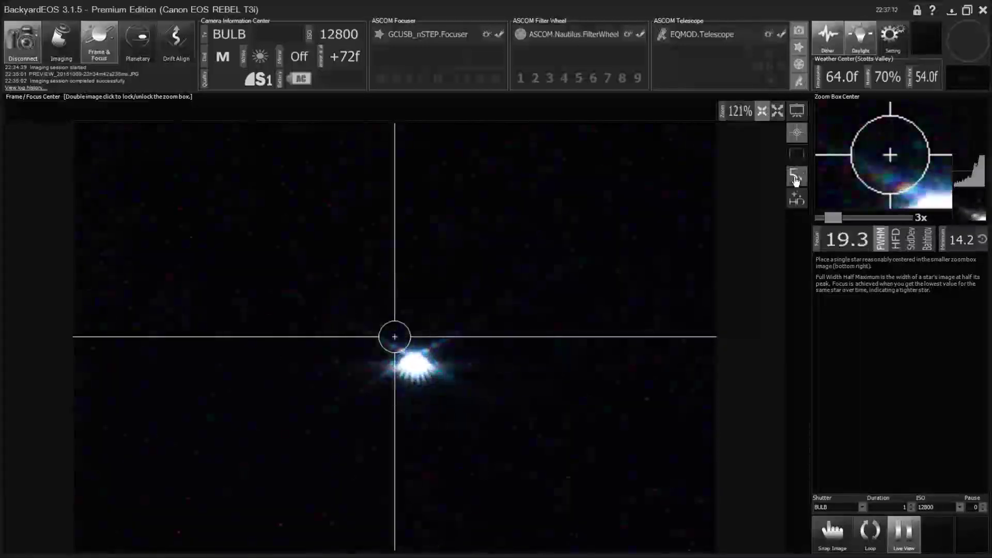
left_click(797, 181)
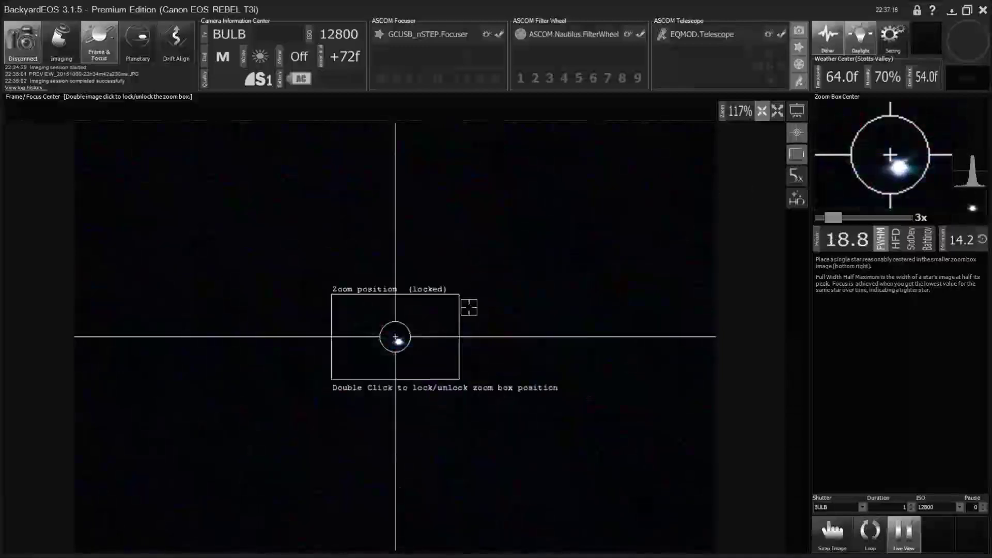
Re-lock the zoom box on the bright star, magnify it 5x, and hide the crosshair
double_click(449, 320)
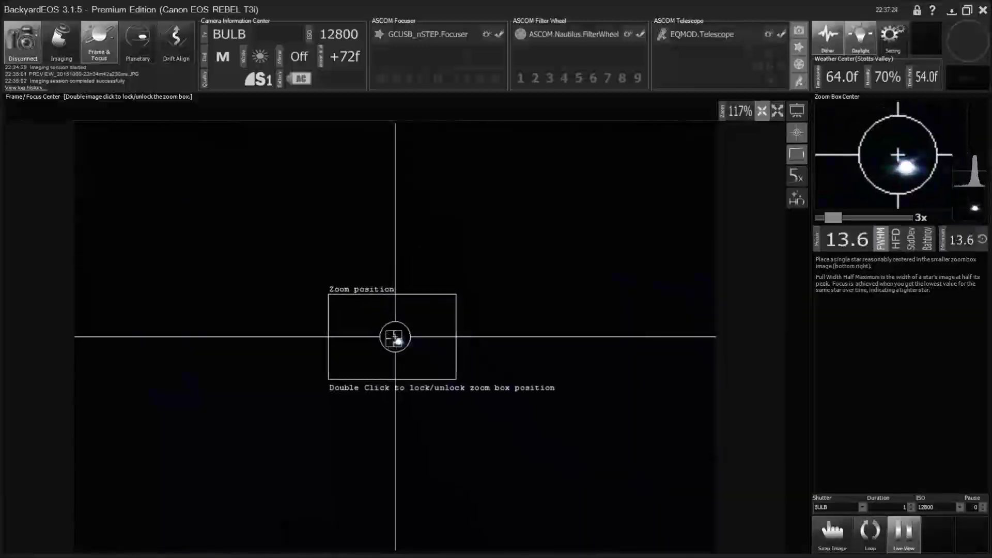
double_click(395, 338)
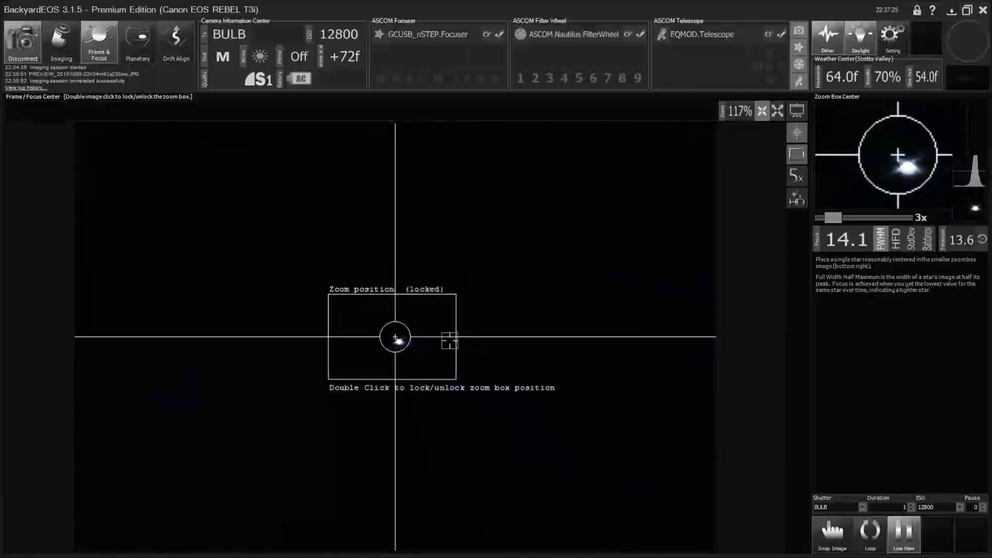
left_click(794, 177)
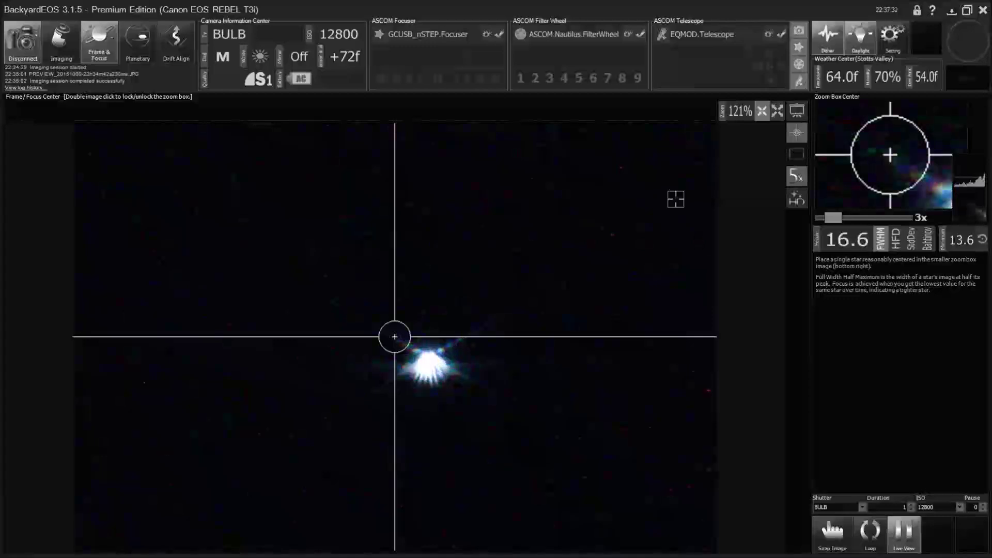
left_click(796, 139)
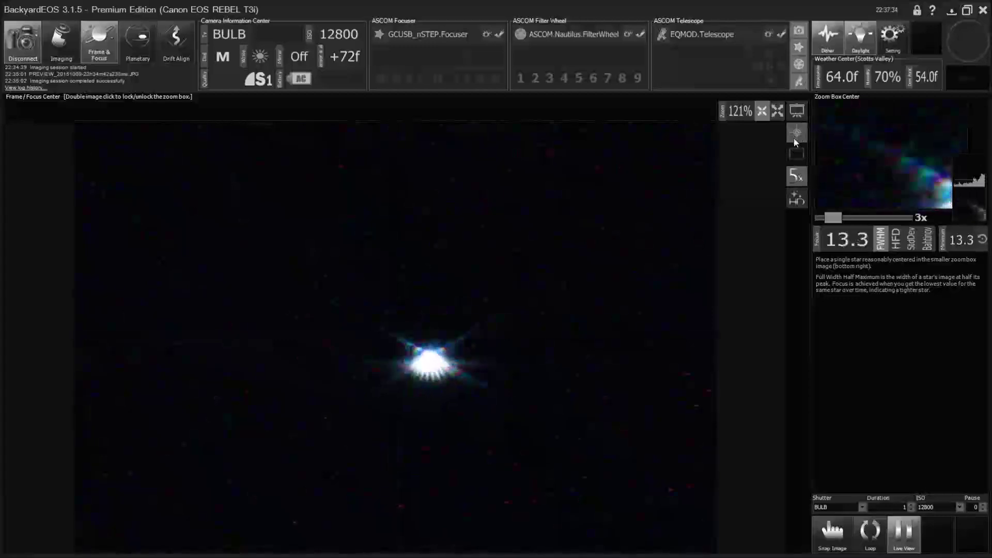
Toggle the crosshair, enable Bahtinov mask analysis to focus the star, then return to Imaging
left_click(794, 138)
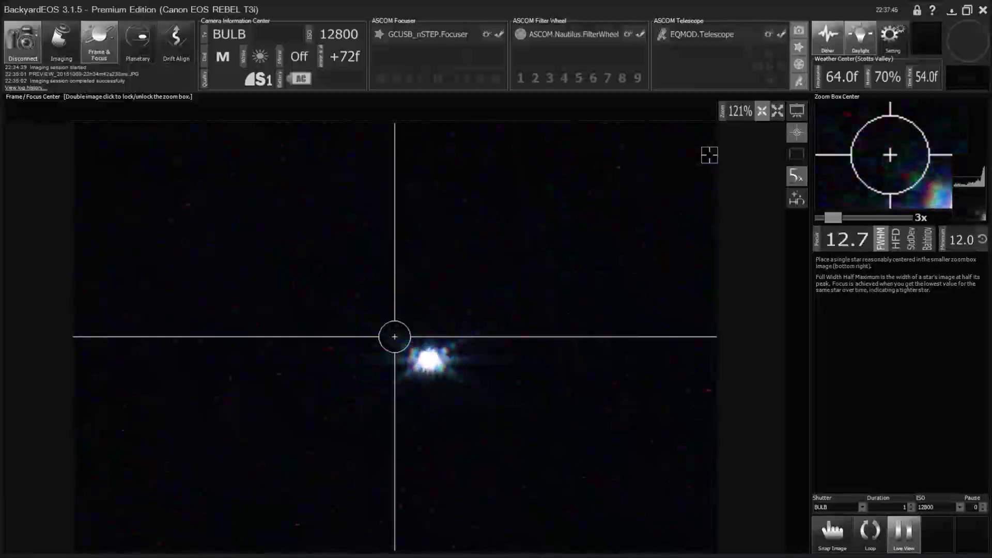
left_click(796, 136)
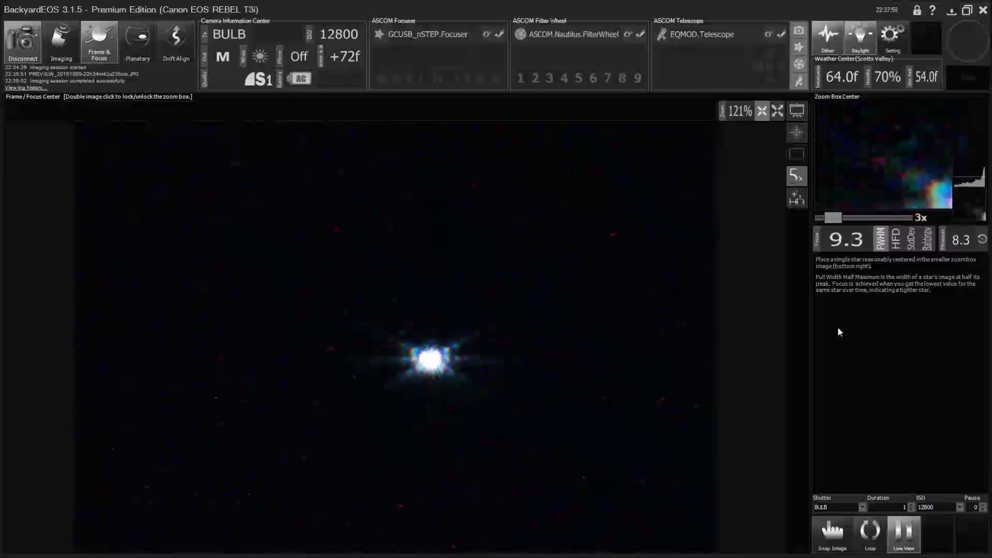
left_click(932, 245)
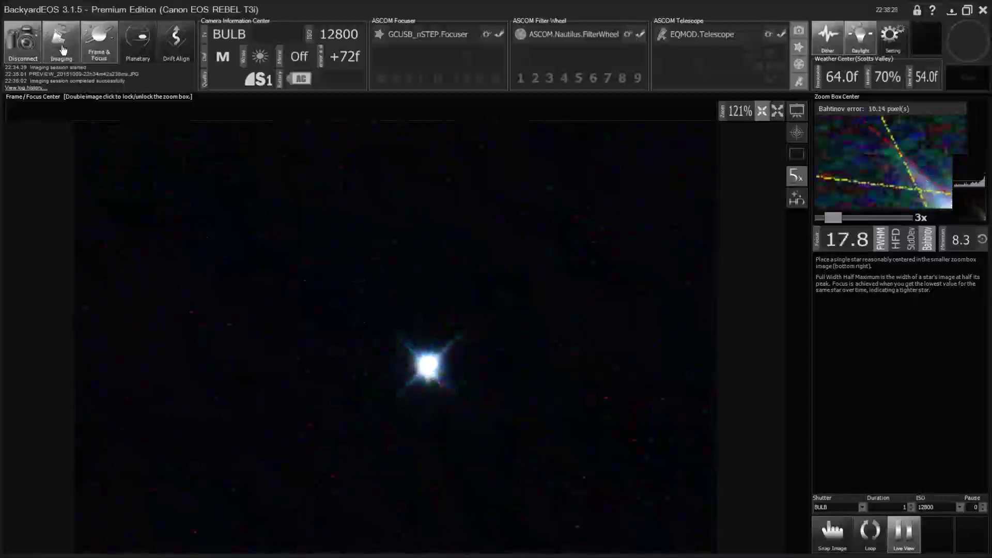
left_click(62, 44)
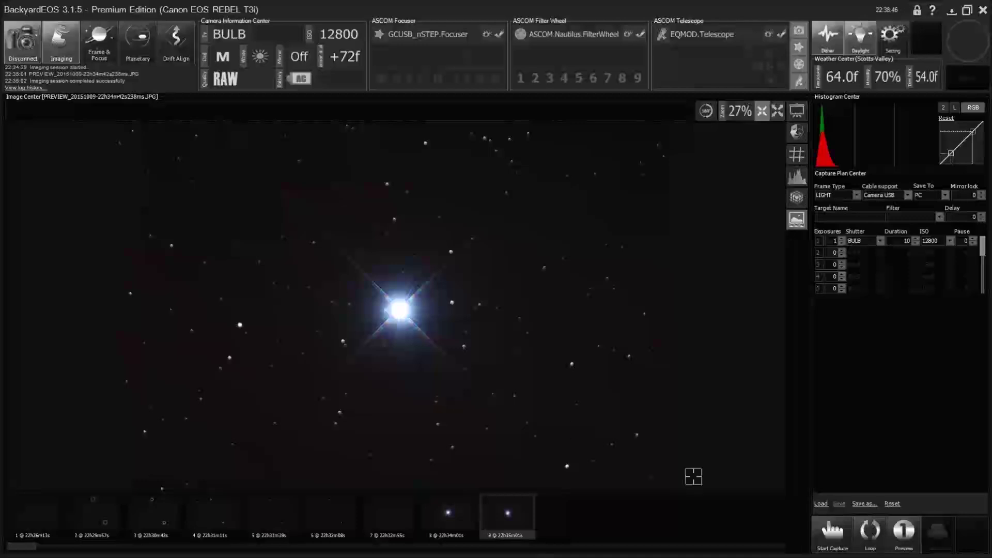
Take a preview of the focused bright star and minimize BackyardEOS to reveal Stellarium
left_click(901, 540)
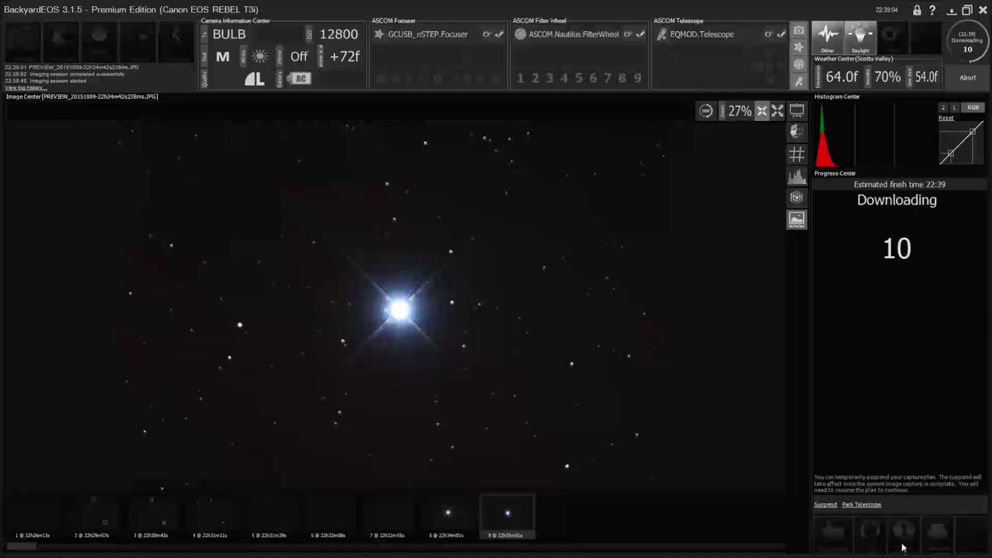
mouse_move(904, 554)
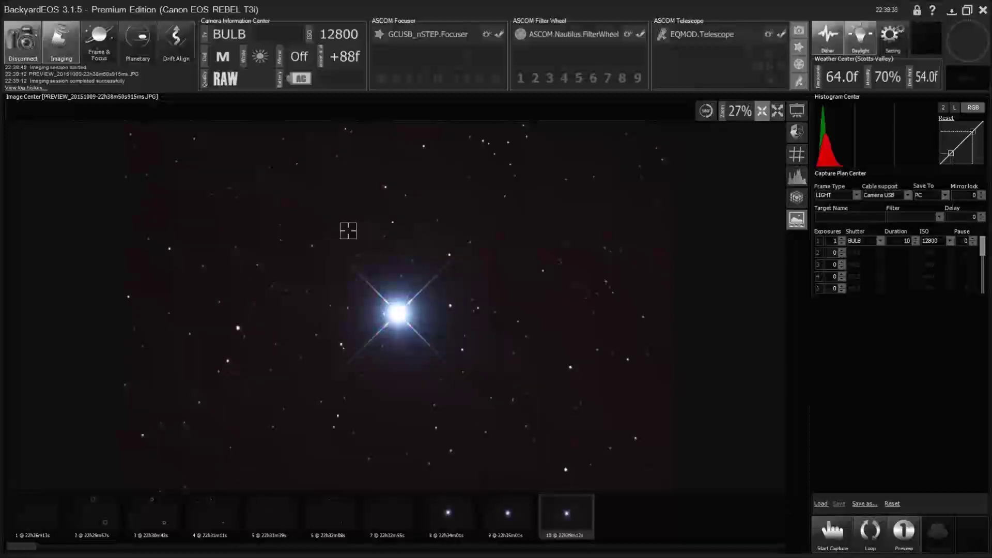
left_click(953, 11)
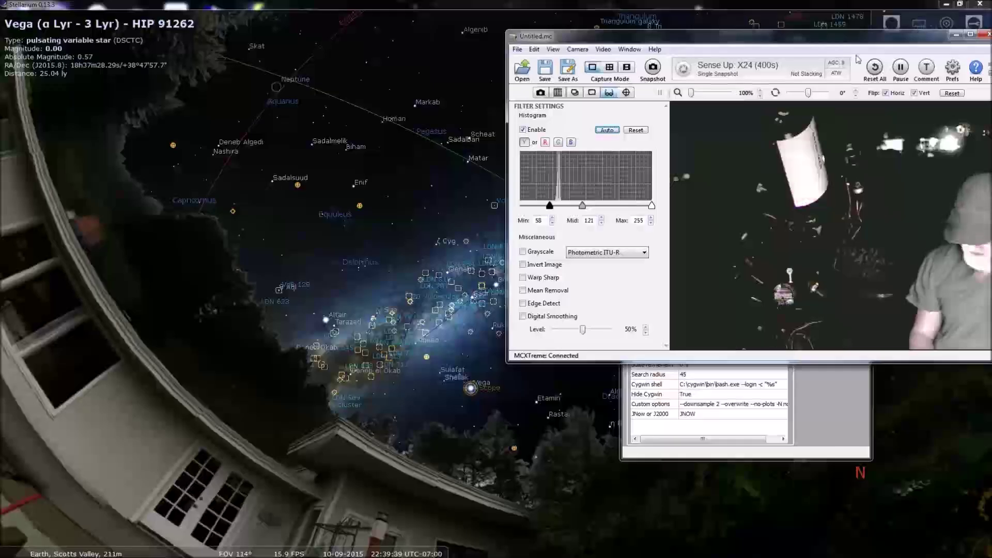
Search Stellarium for M31 and centre the sky view on the Andromeda Galaxy (NGC 224)
left_click(522, 26)
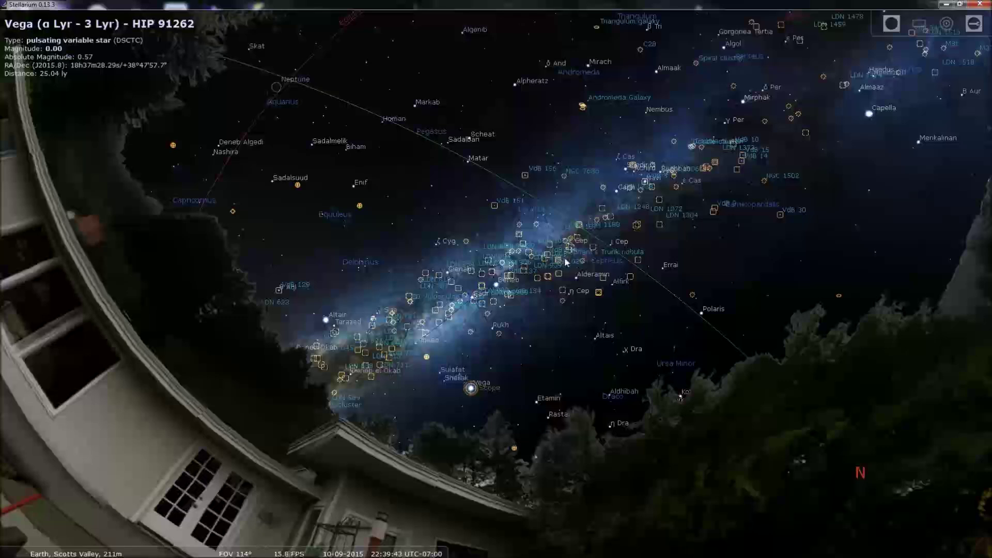
key("F3")
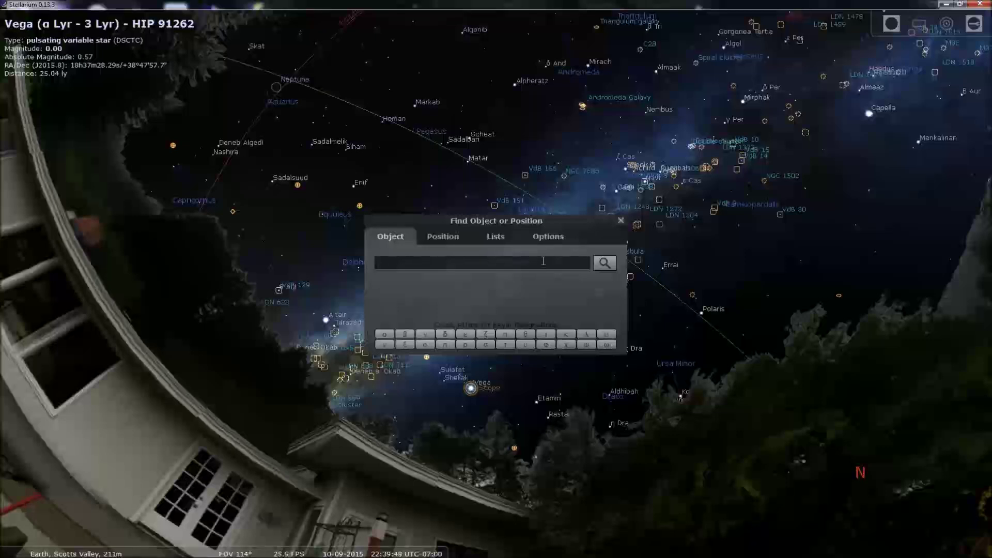
type("M31")
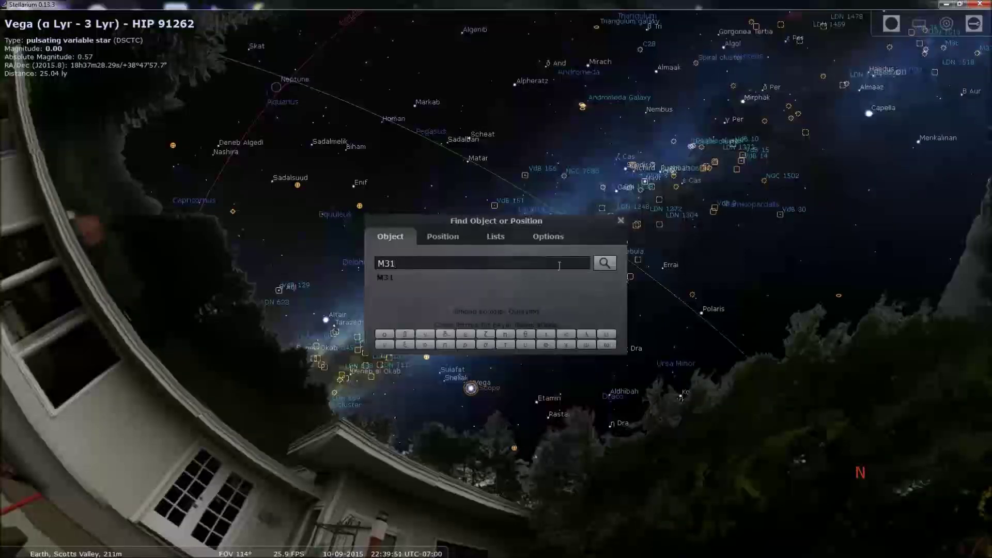
left_click(602, 264)
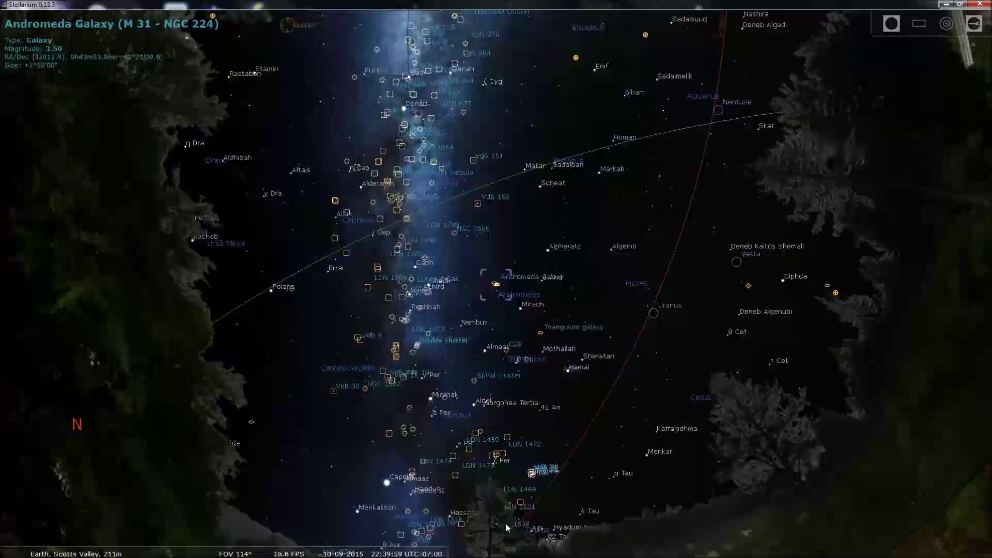
Restore the MallinCam MCXTreme camera window from the taskbar over Stellarium's sky map
mouse_move(362, 548)
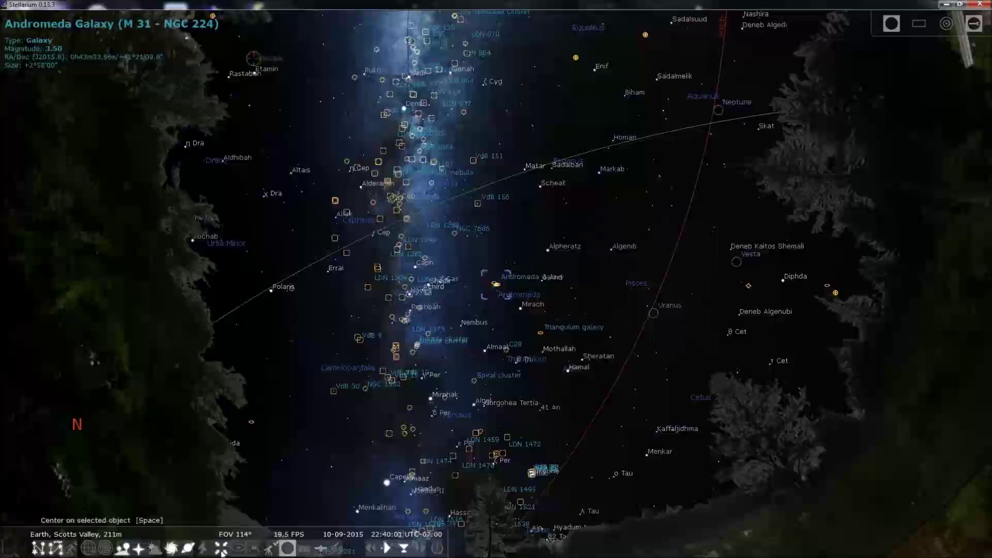
mouse_move(223, 556)
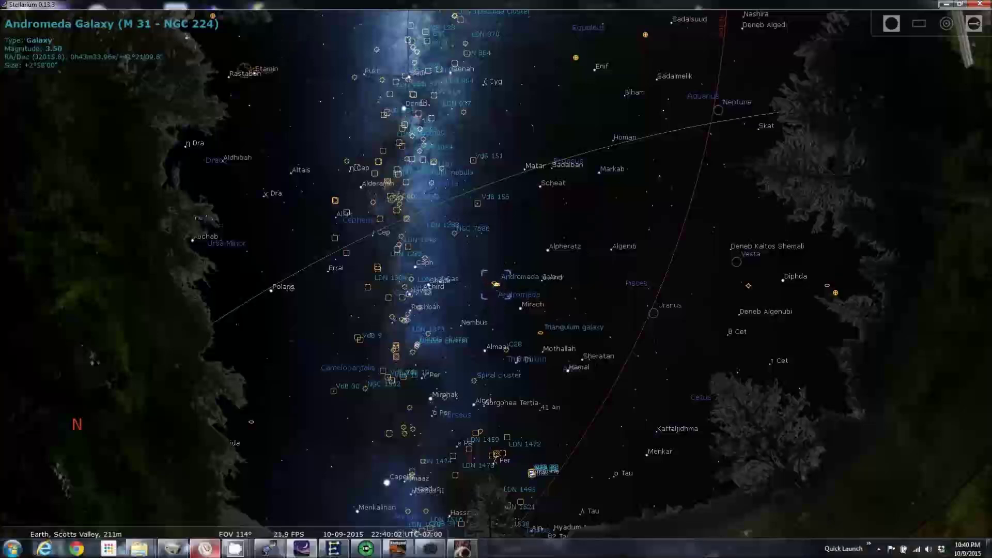
left_click(174, 548)
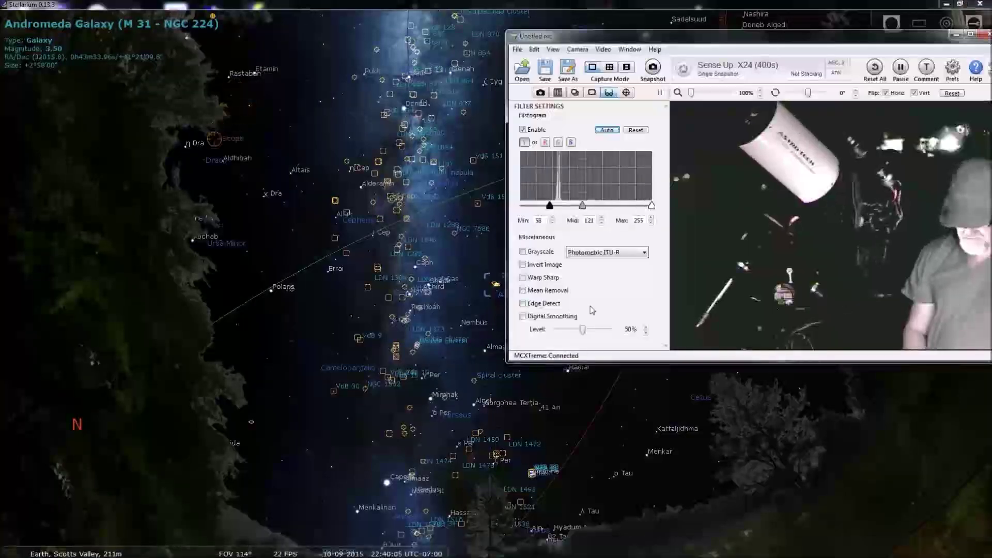